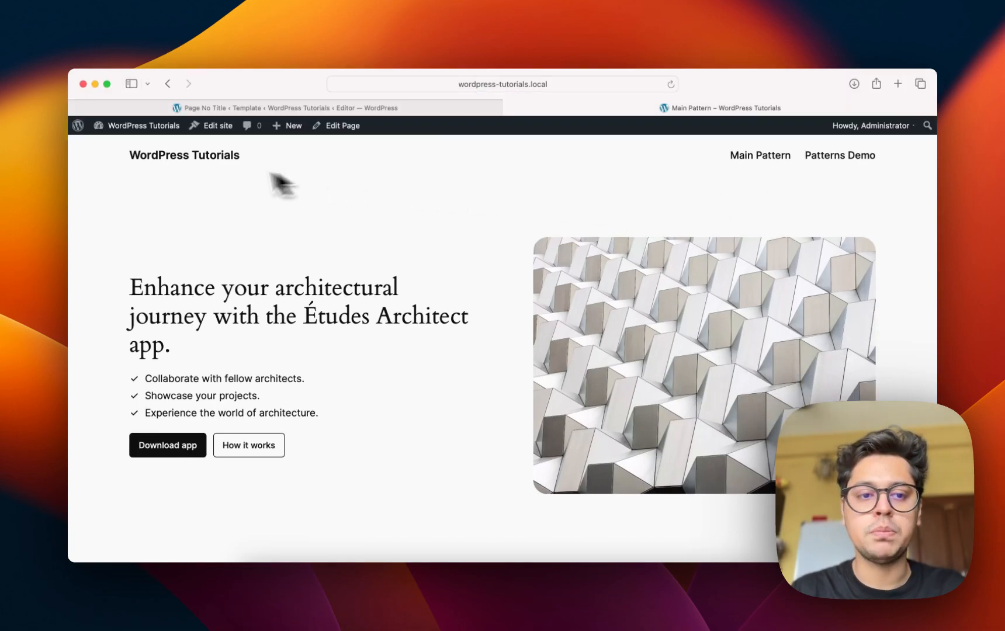
Step: Look through the Main Pattern and Patterns Demo pages on the live site and return to Main Pattern
click(781, 157)
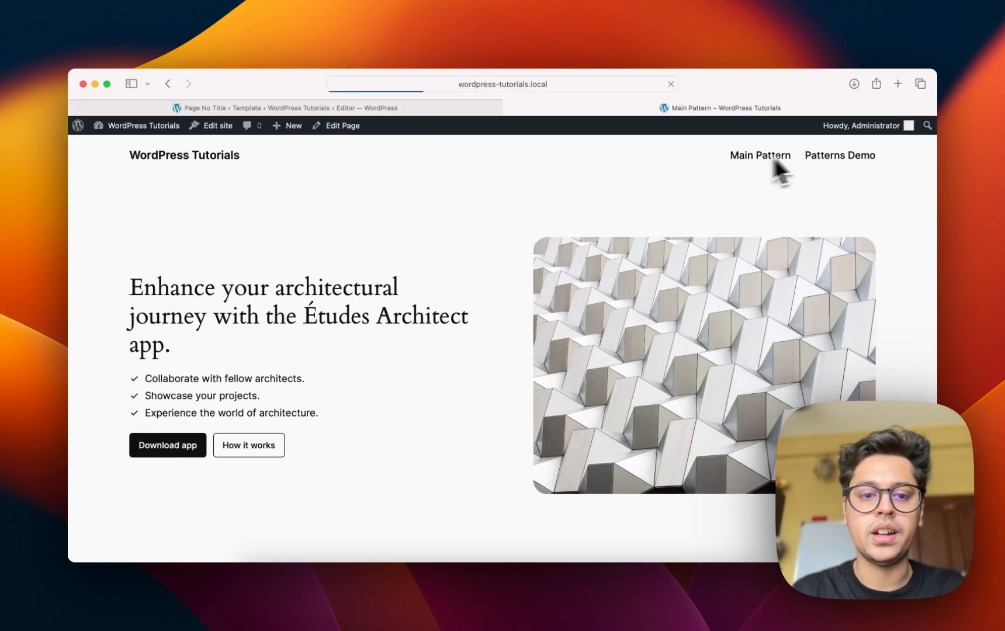
scroll(369, 193, down, 3)
scroll(364, 193, up, 3)
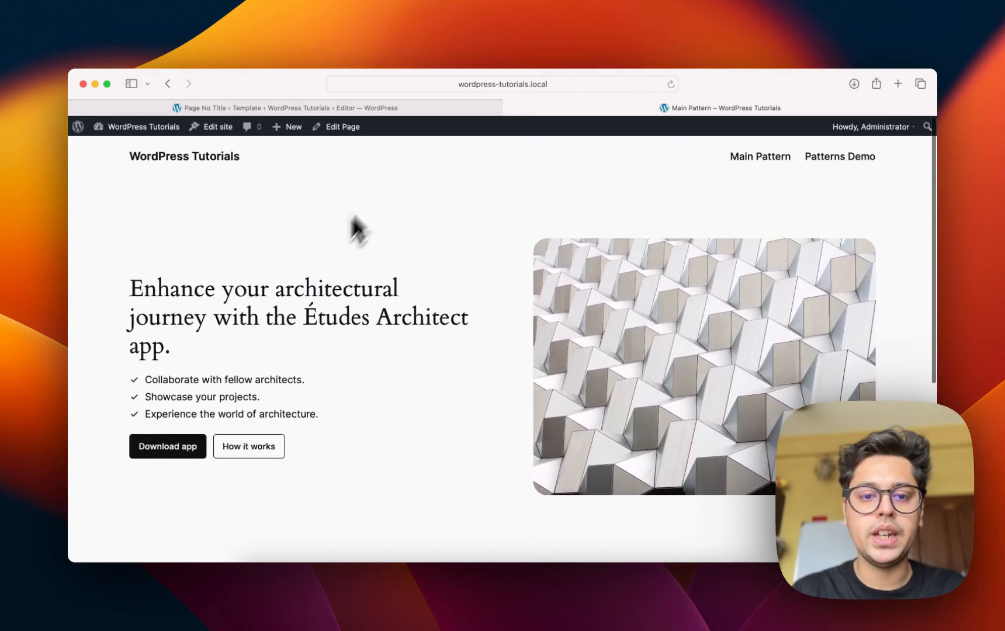
click(845, 158)
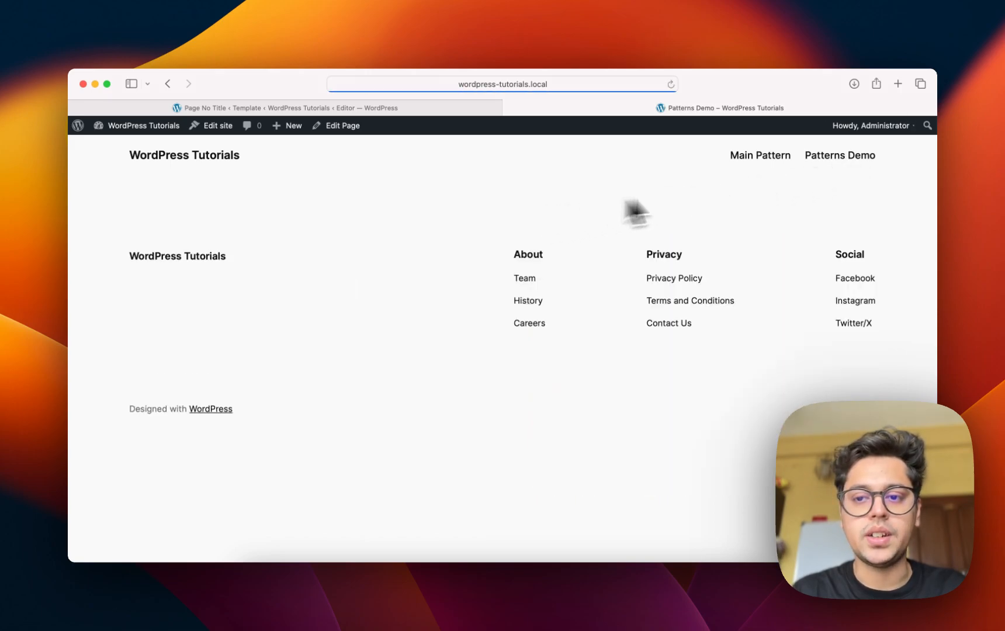
click(762, 159)
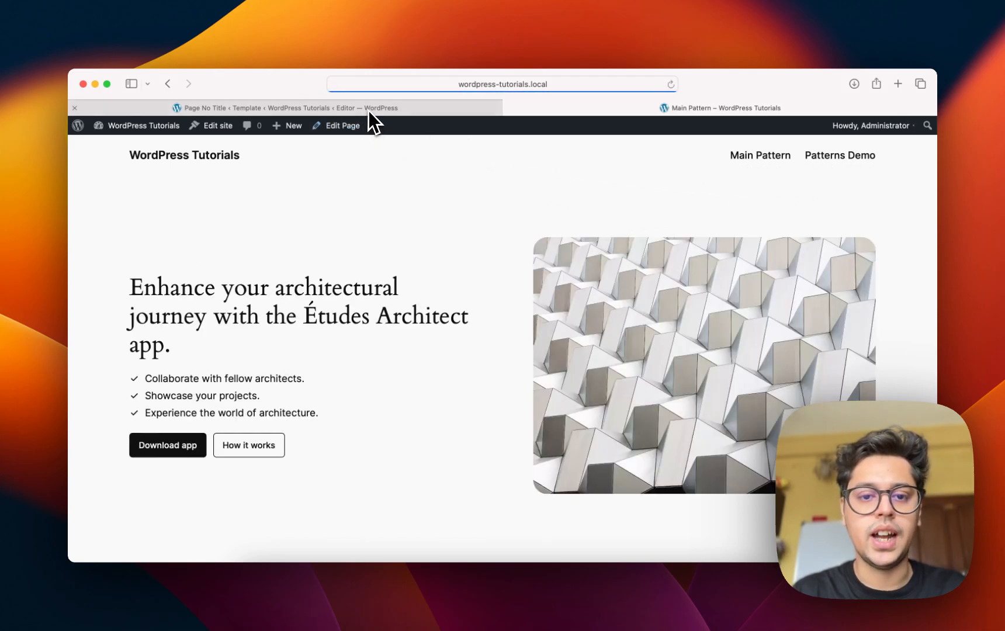
Step: In the Main Pattern page editor, create a synced pattern named Features from the "Call to action with image on right" group
click(368, 111)
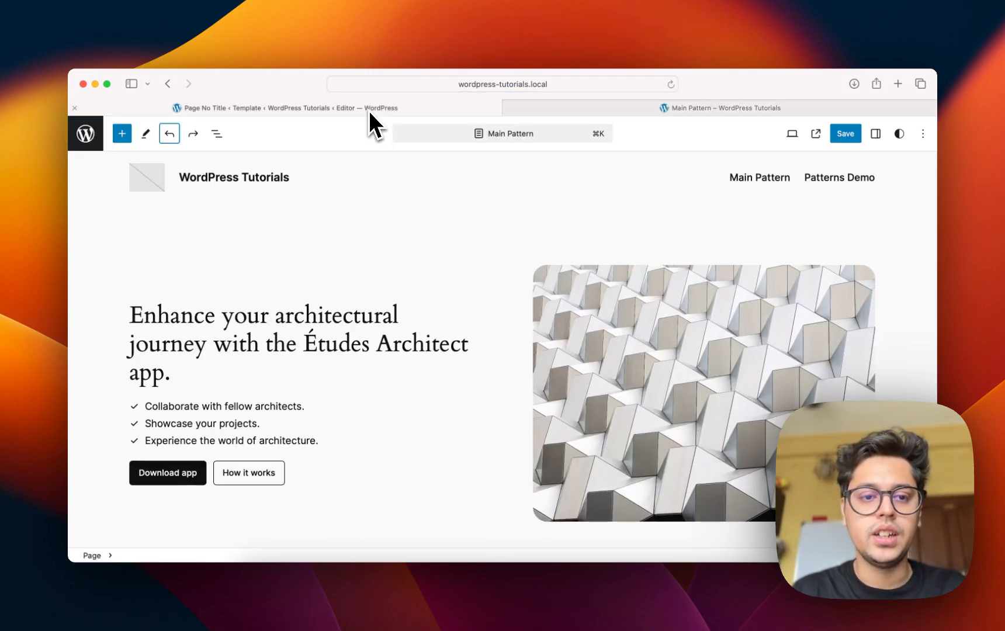
click(216, 134)
click(76, 211)
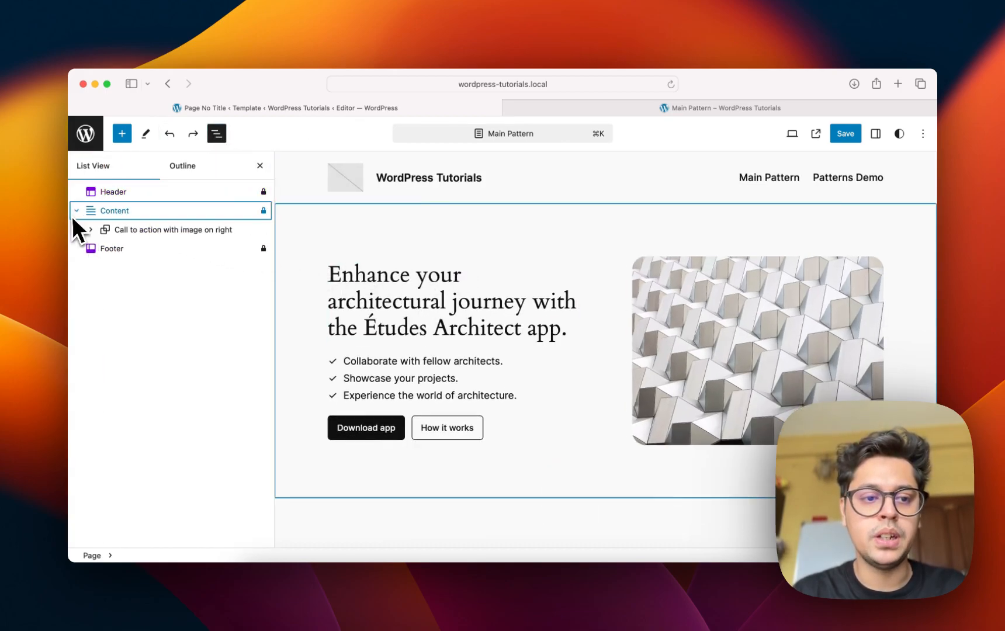
click(123, 230)
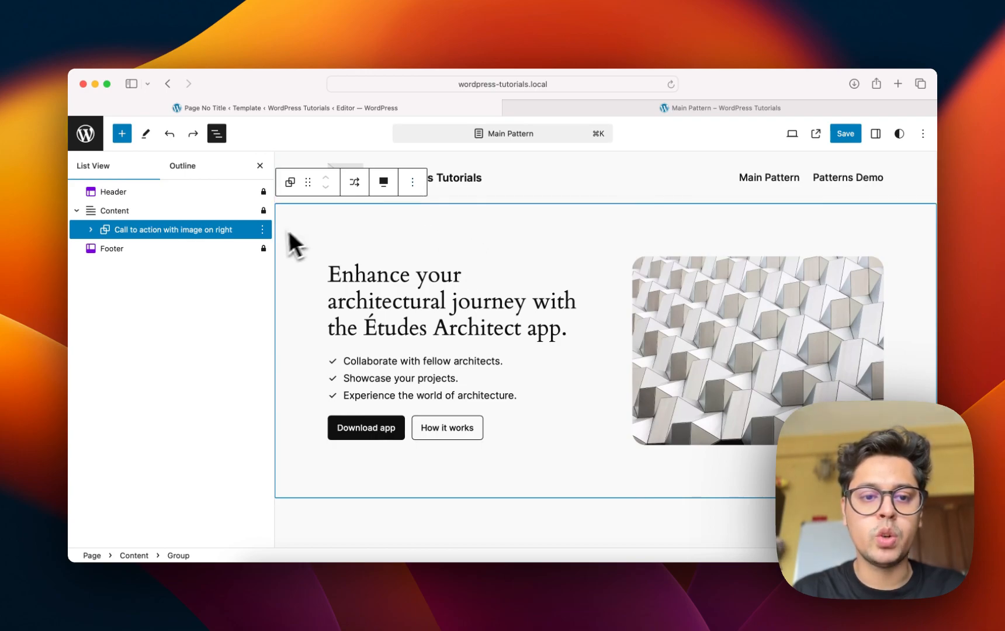
click(263, 230)
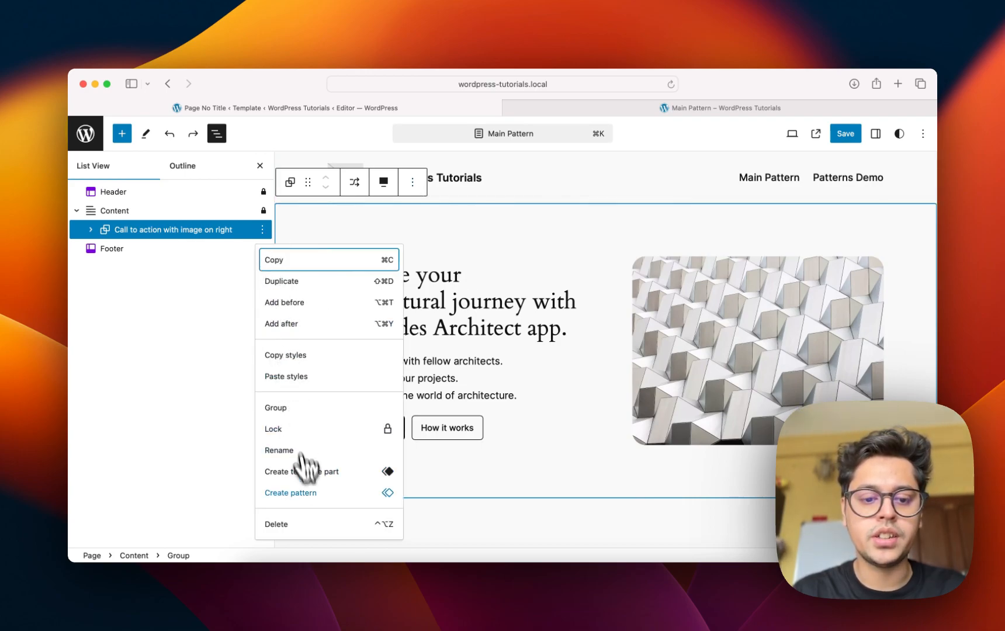
click(313, 493)
click(514, 288)
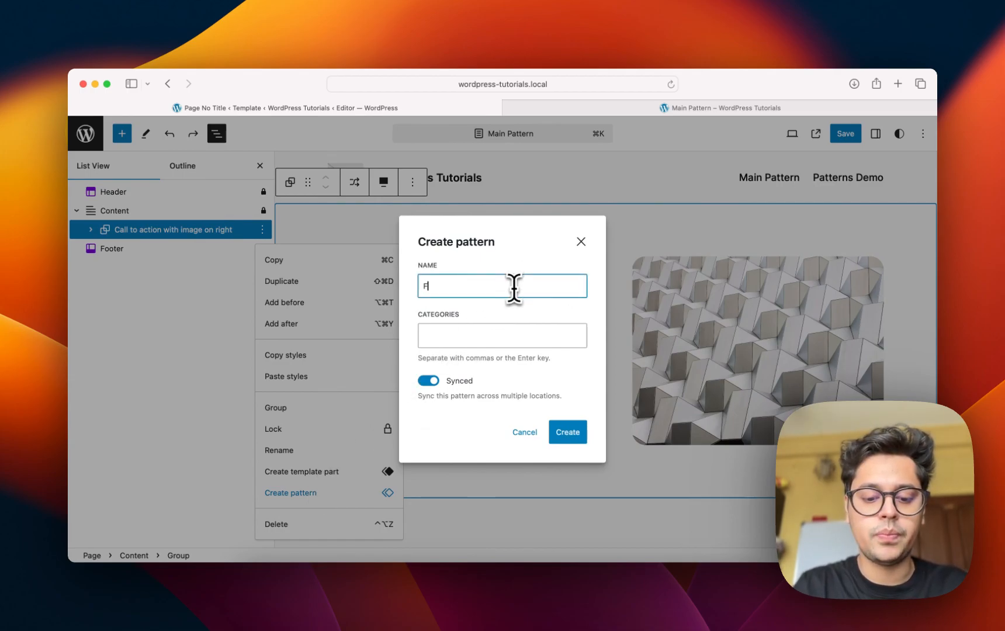
click(439, 388)
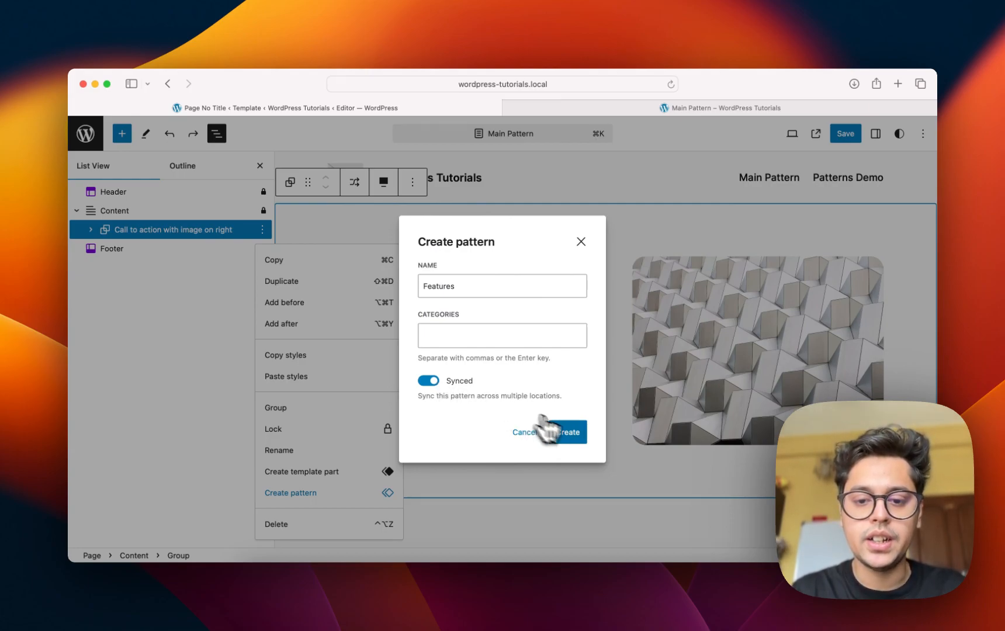
click(572, 436)
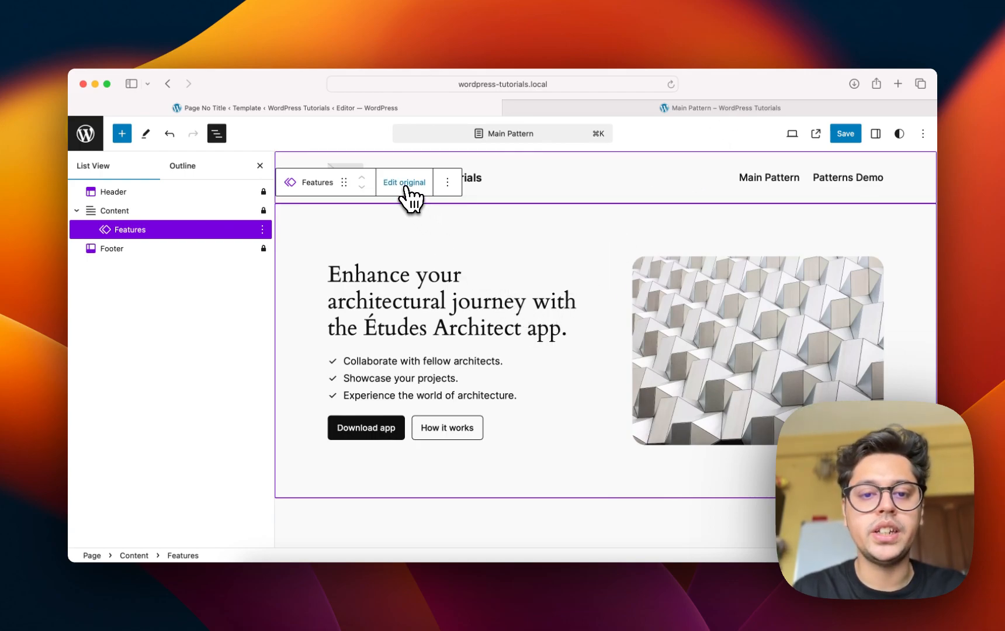
Step: Open the Patterns Demo page for editing and insert the Features pattern from the user-created patterns
click(672, 113)
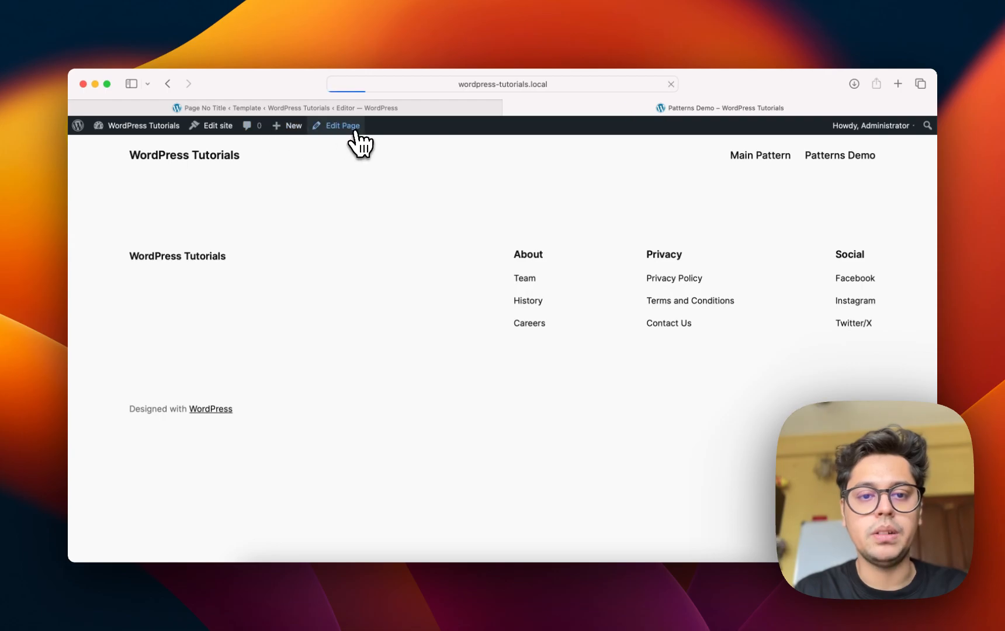
click(350, 128)
click(121, 136)
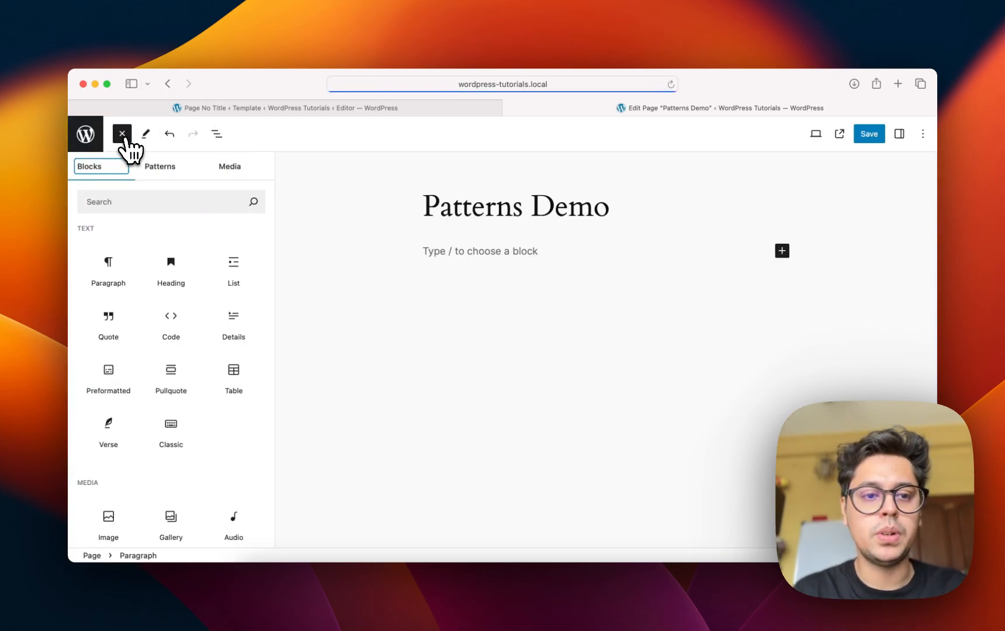
click(160, 169)
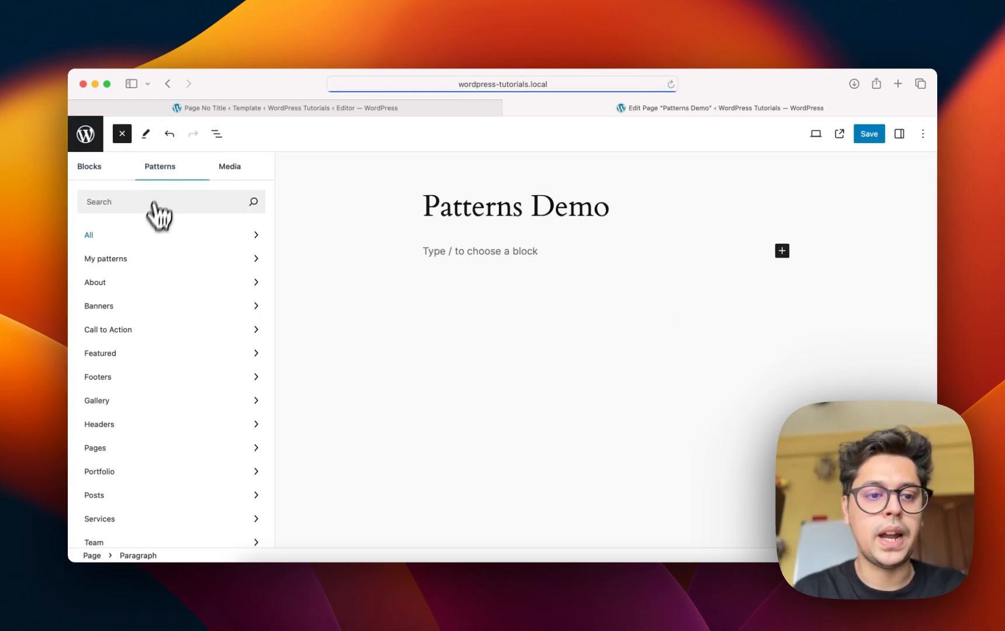
click(155, 270)
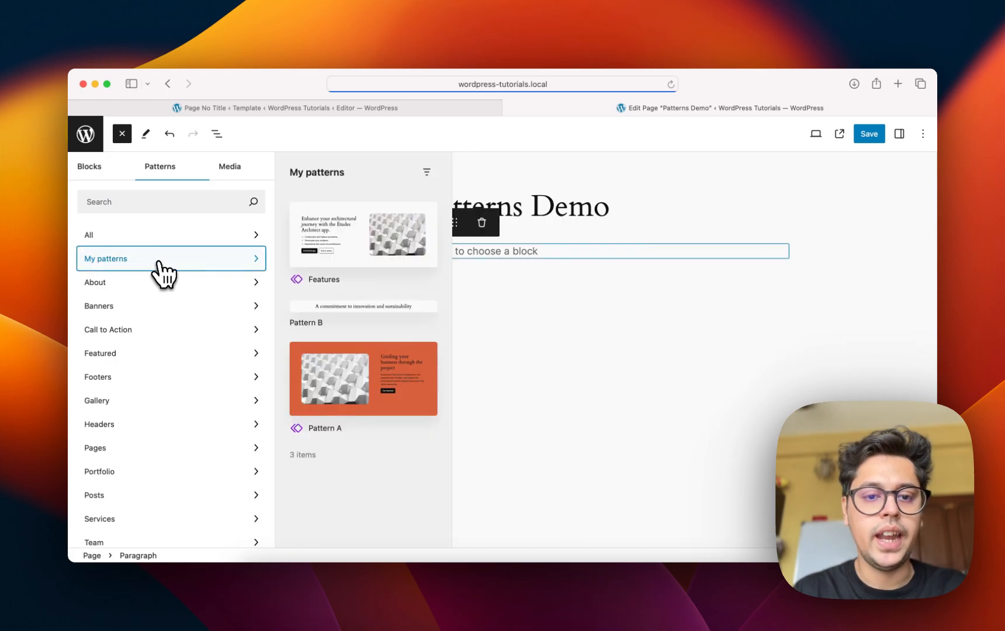
click(360, 226)
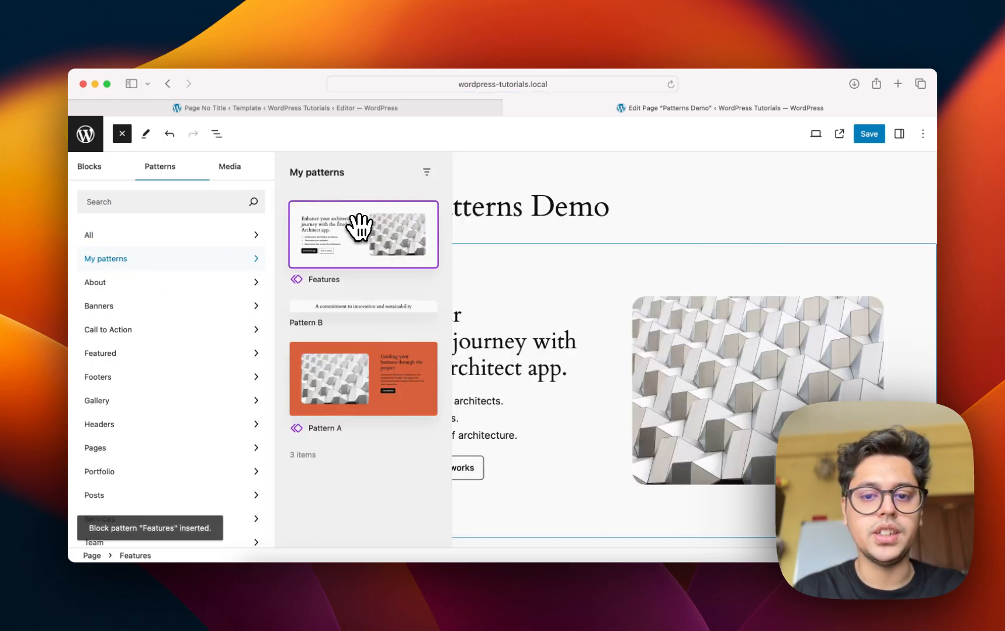
key(Escape)
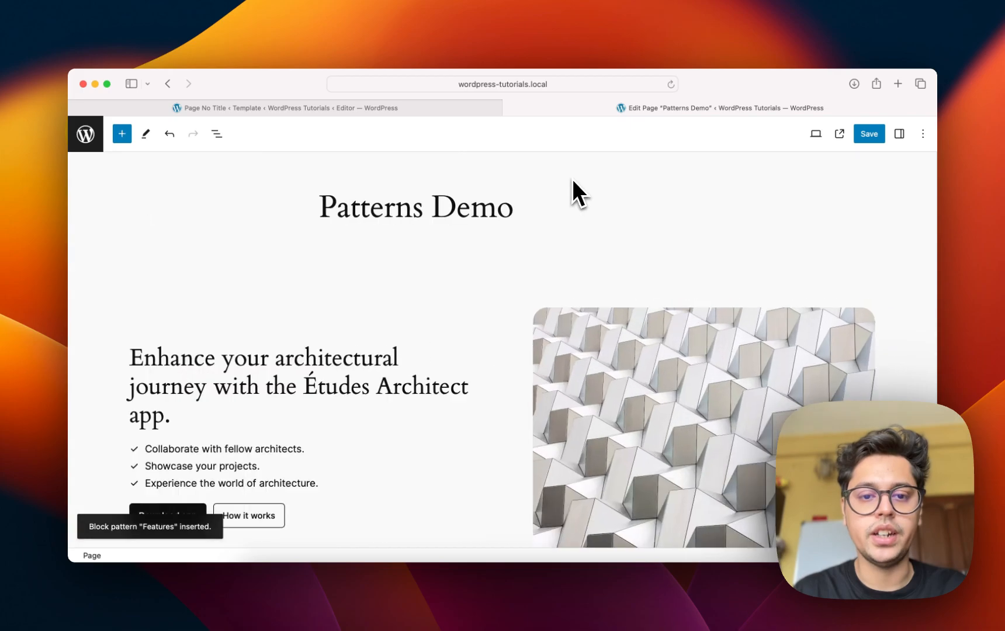
Step: Save the Patterns Demo page and compare it with the Main Pattern page on the live site
click(869, 134)
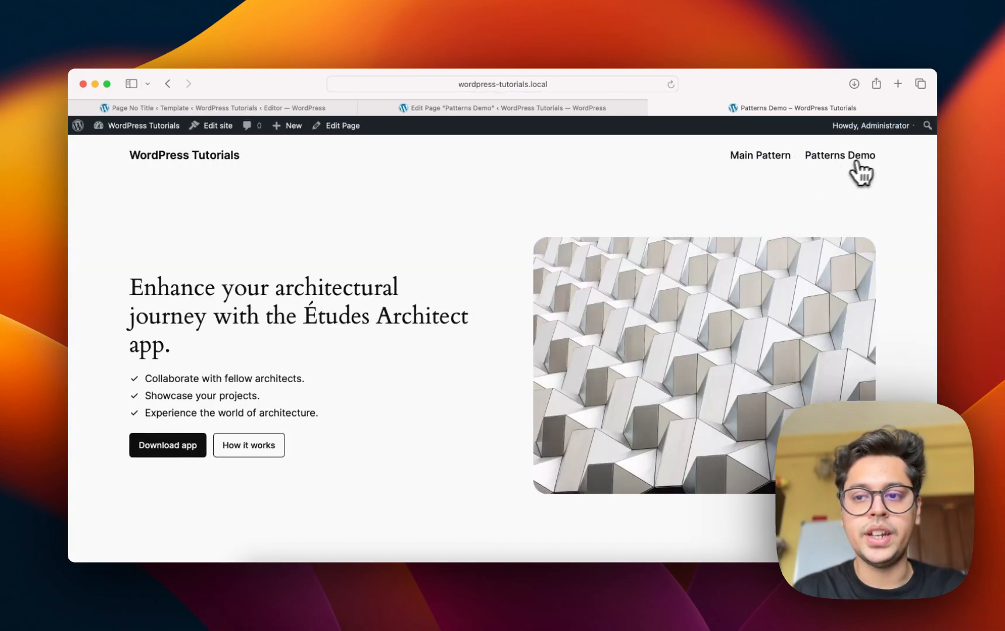
click(870, 159)
click(772, 159)
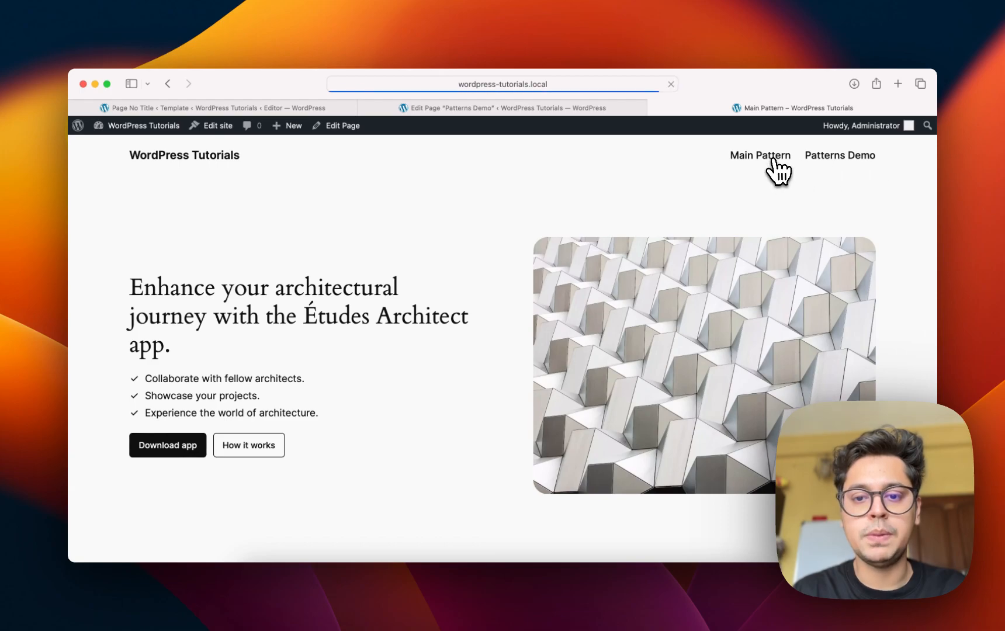
Step: Add a second copy of the Features pattern below the first in the Patterns Demo page and save the page
click(512, 109)
scroll(364, 281, up, 1)
scroll(365, 278, down, 2)
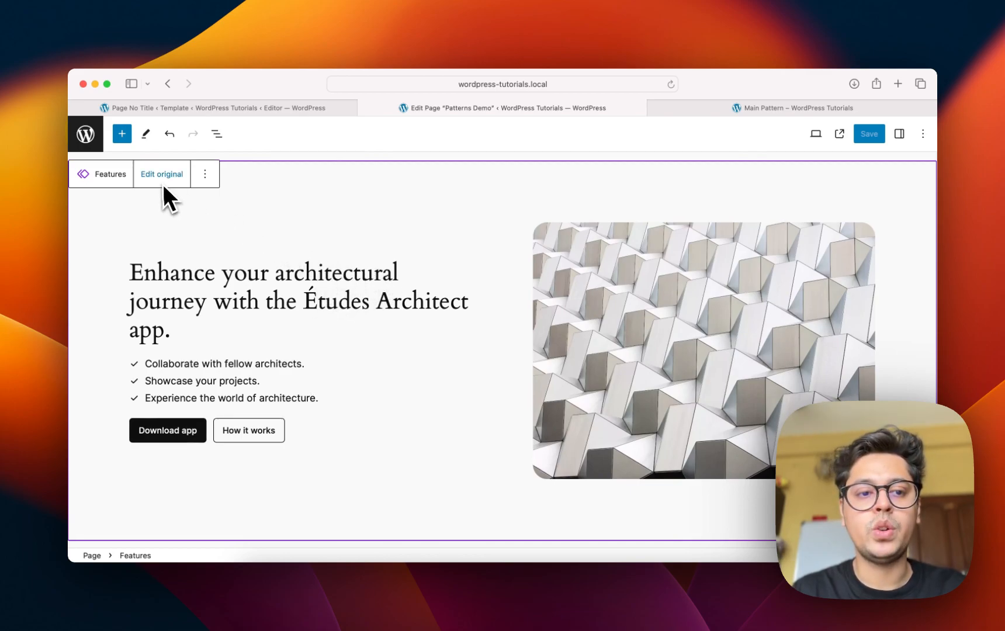
scroll(234, 243, up, 3)
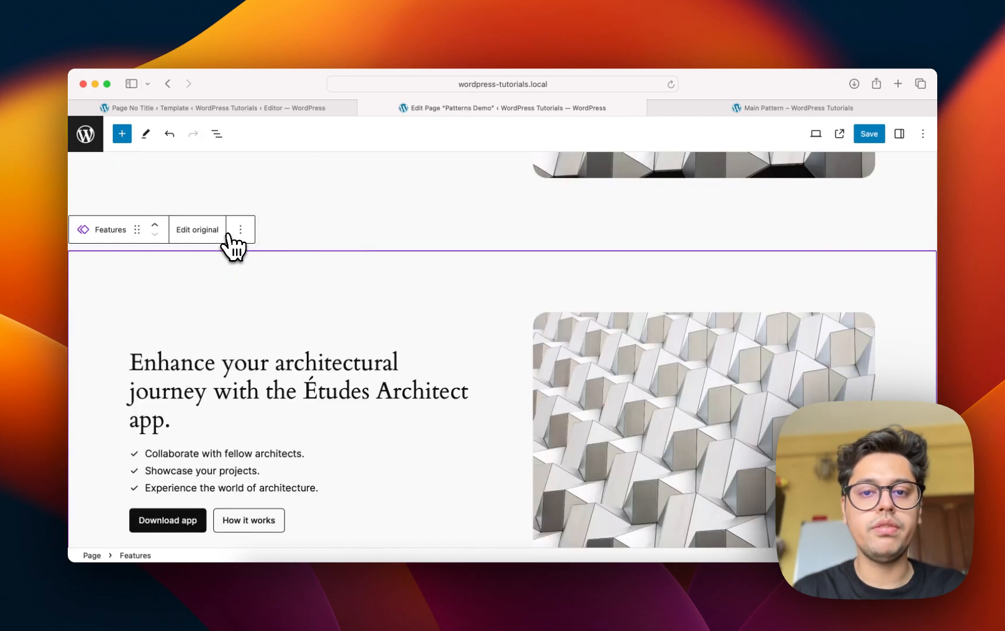
scroll(337, 310, down, 5)
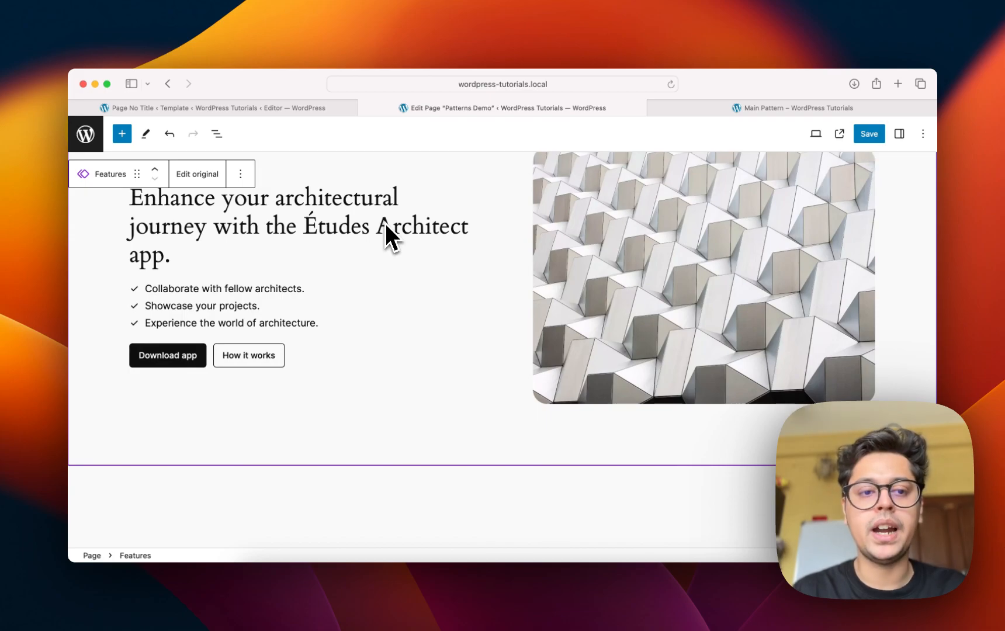
scroll(384, 223, up, 10)
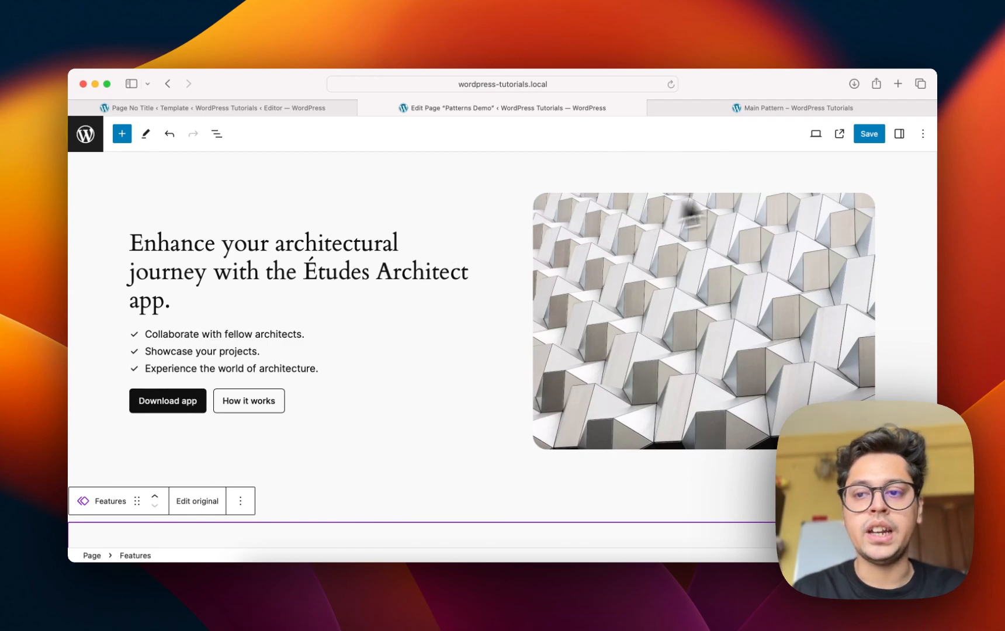
click(869, 135)
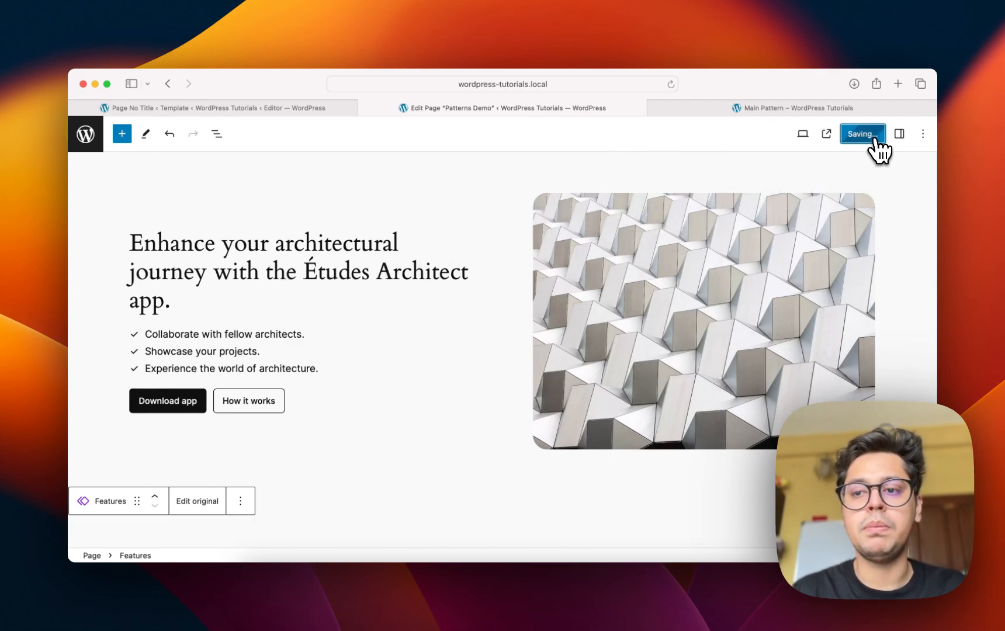
Step: Check both Features sections on the live Patterns Demo page
click(779, 113)
click(827, 161)
scroll(412, 233, down, 2)
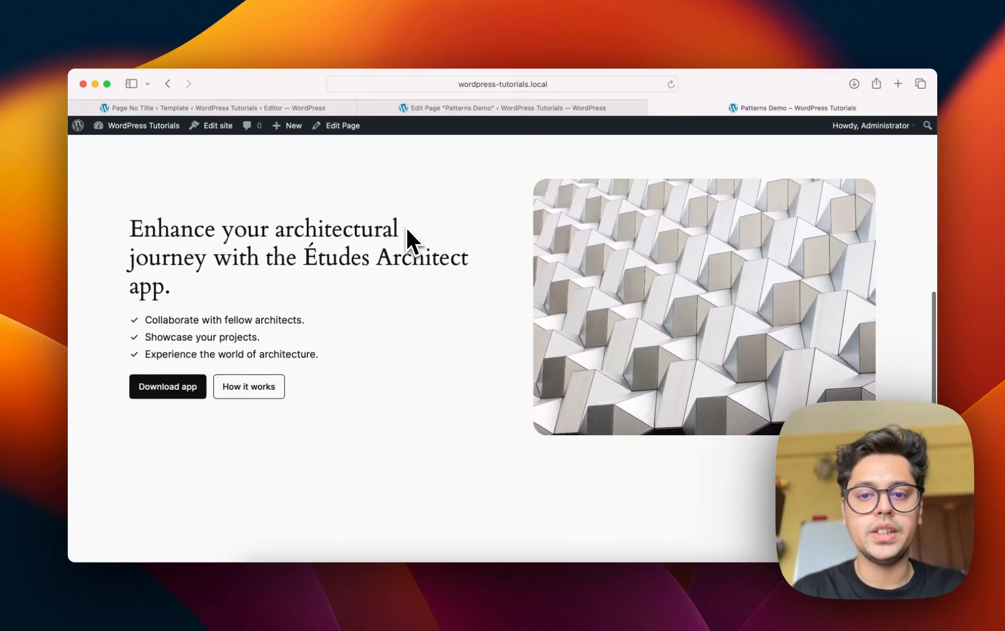
scroll(406, 226, up, 6)
scroll(406, 226, down, 6)
Step: Edit the original Features pattern so its heading reads "Your architectural journey with the Études Architect app." and save it
click(507, 107)
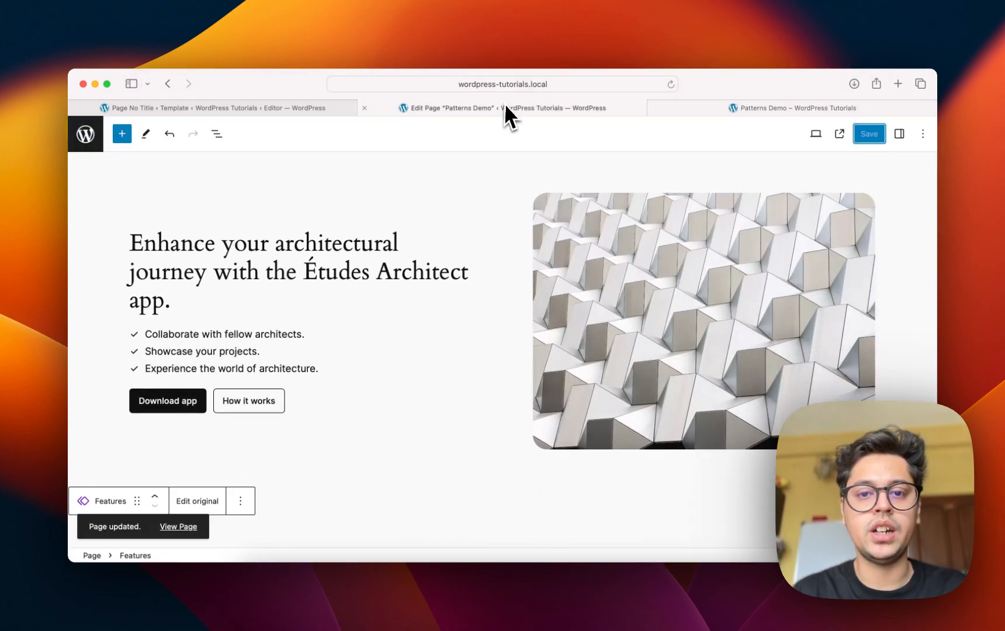
click(217, 133)
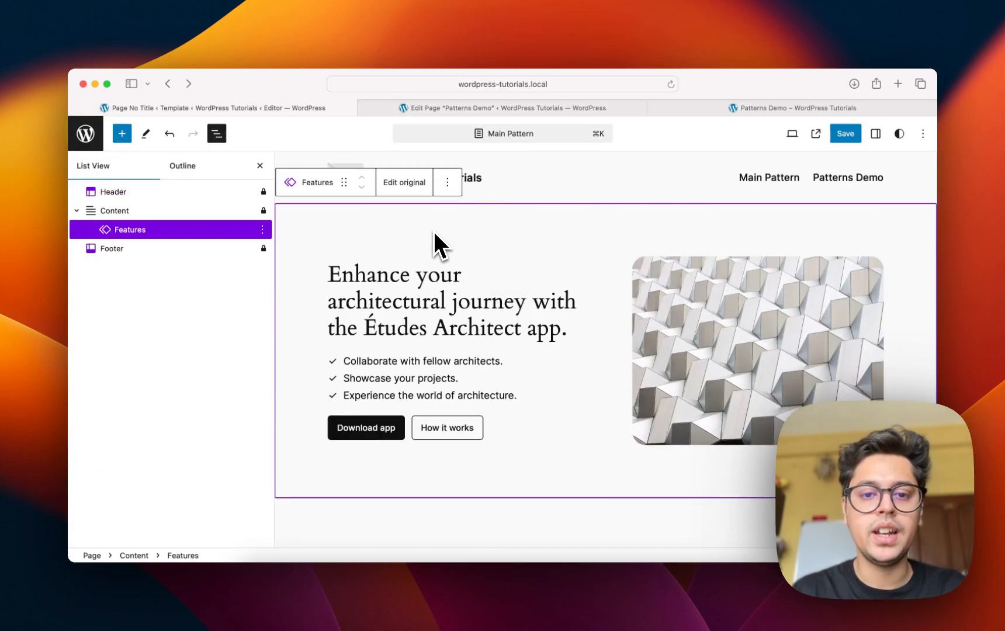
click(407, 185)
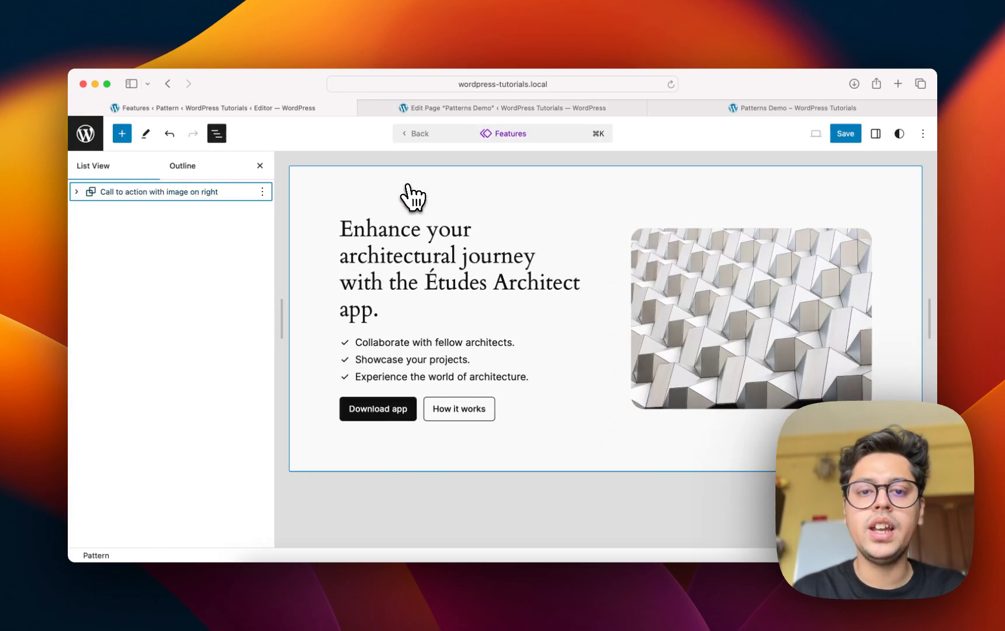
click(441, 261)
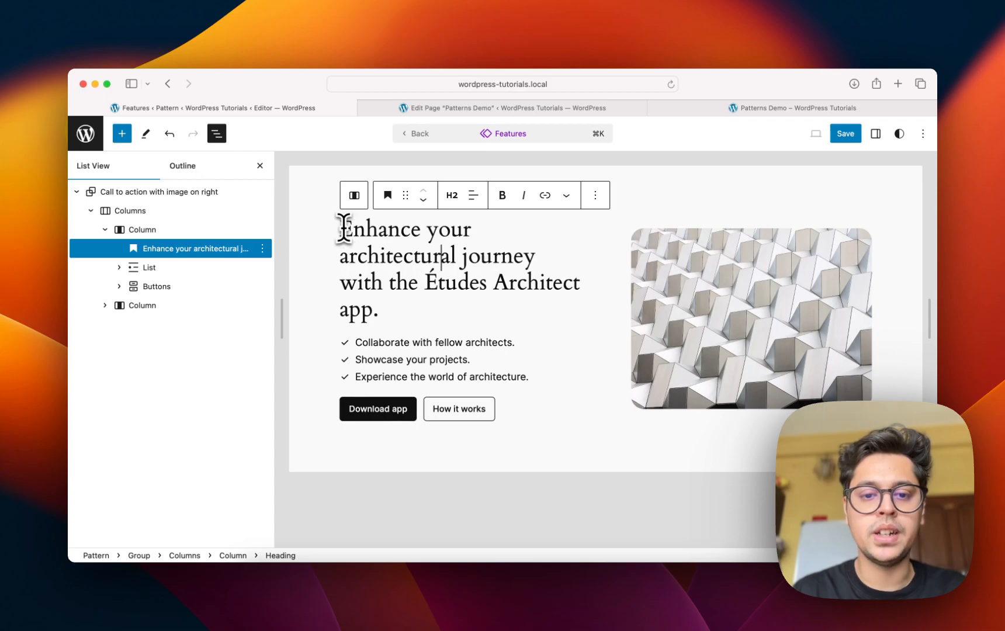
drag(346, 230, 438, 244)
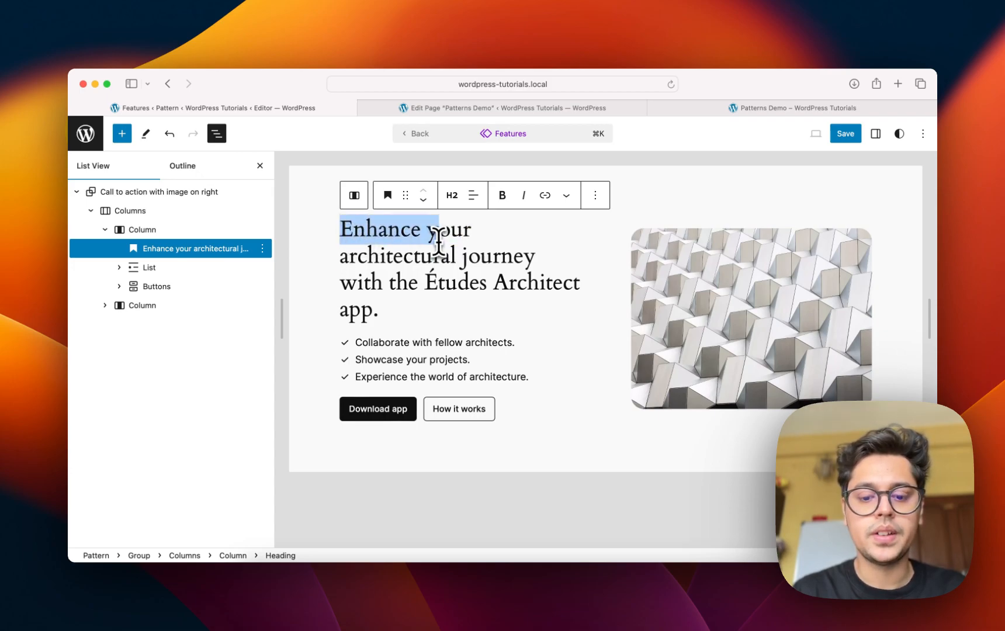
text(Y)
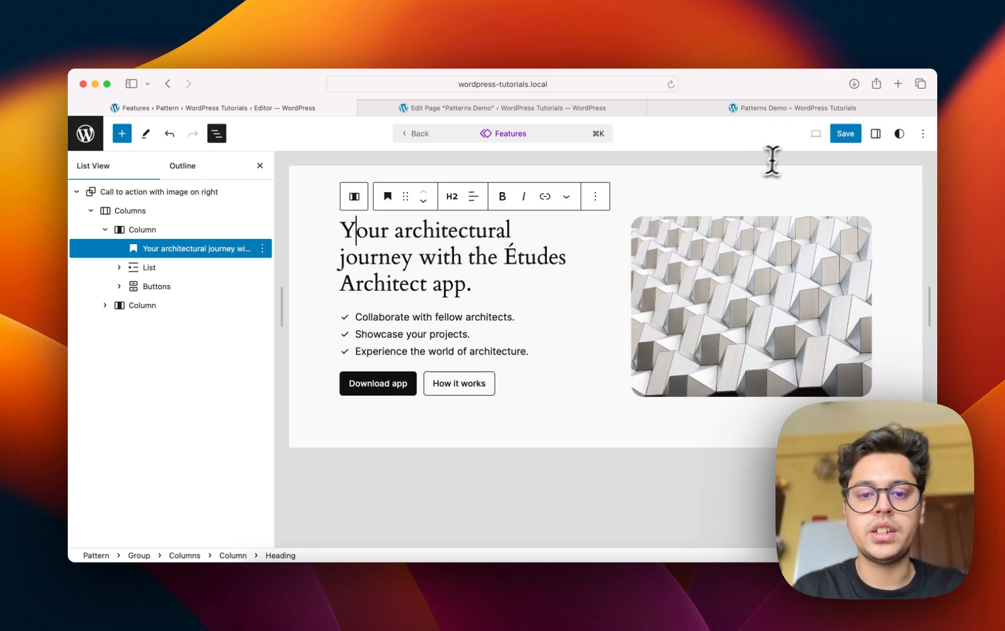
click(833, 141)
click(841, 135)
Step: Reload the live Patterns Demo page and inspect the heading in both Features sections
click(780, 109)
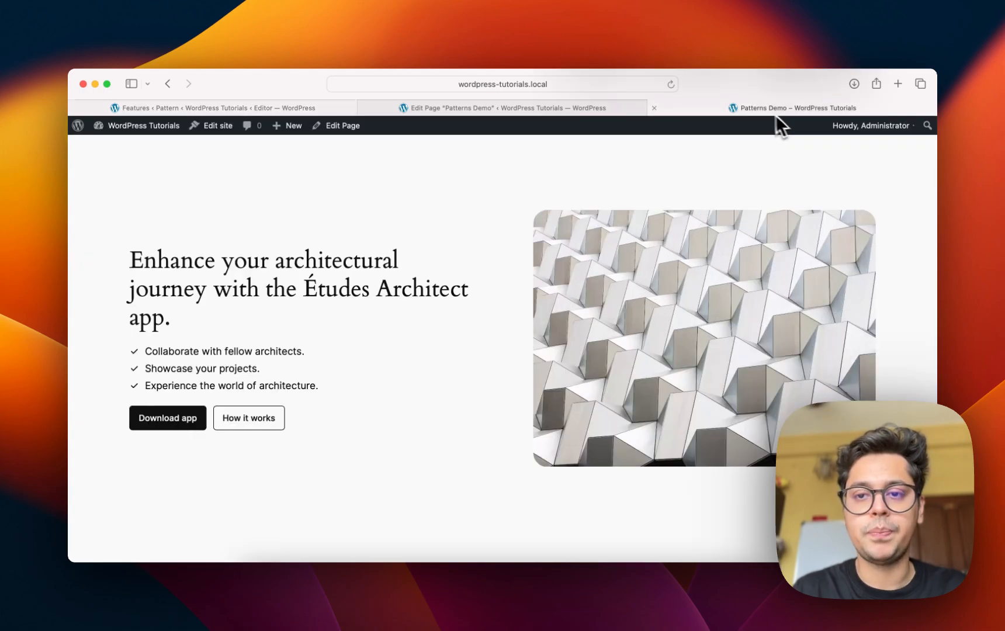
click(603, 80)
key(Return)
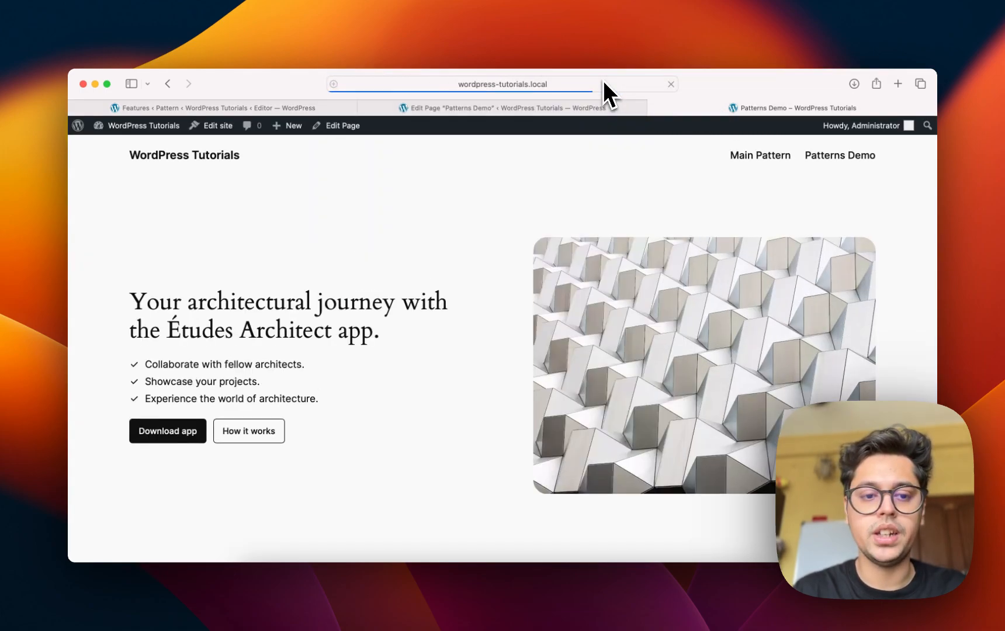
scroll(561, 320, down, 5)
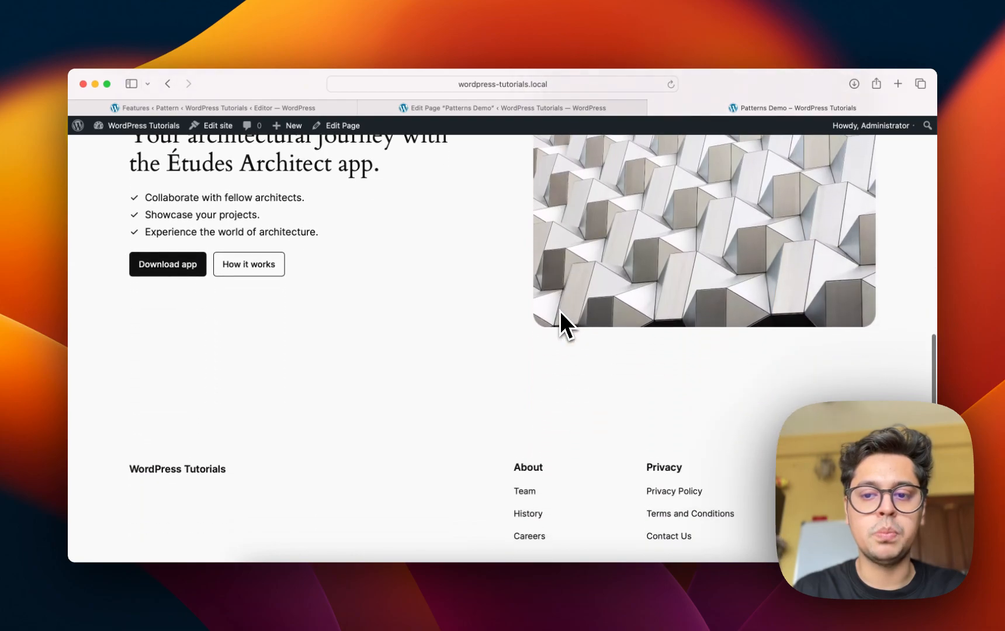
scroll(559, 311, up, 10)
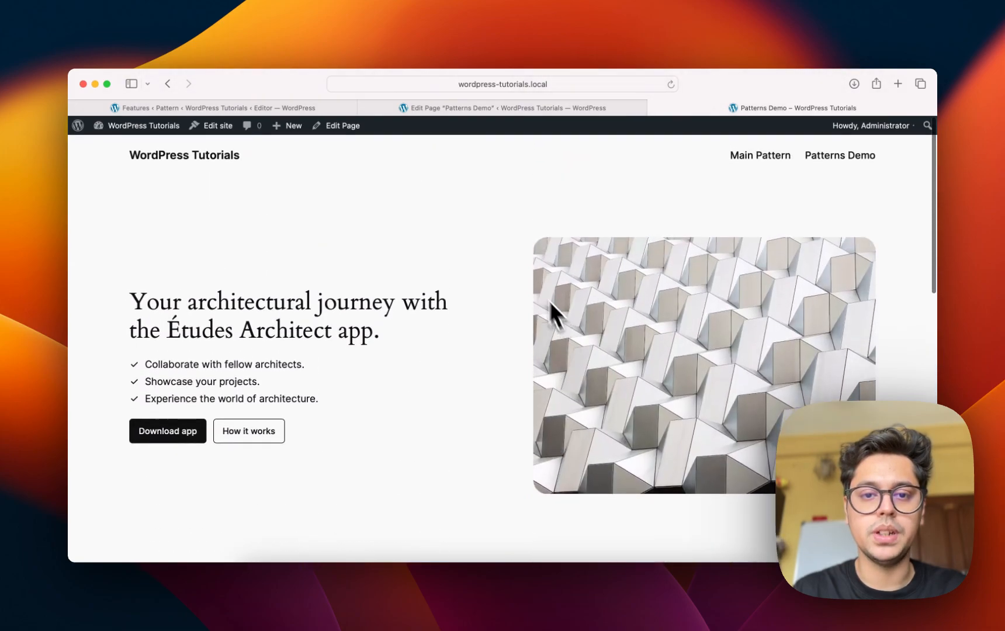
Step: Enable overrides on the heading of the original Features pattern under the name "Featured Heading" and save the pattern
mouse_move(547, 108)
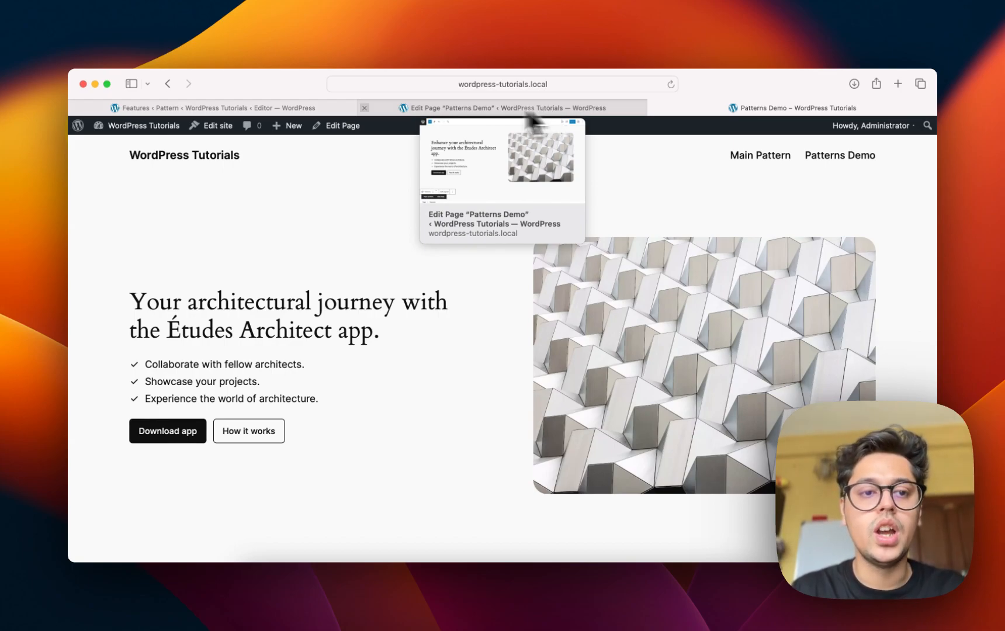
click(237, 108)
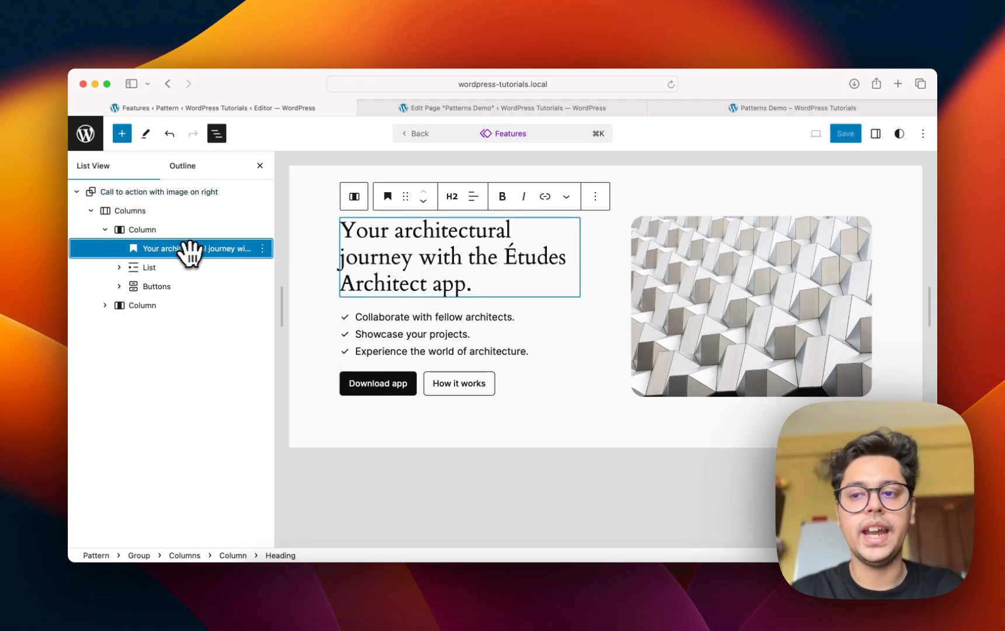
click(876, 133)
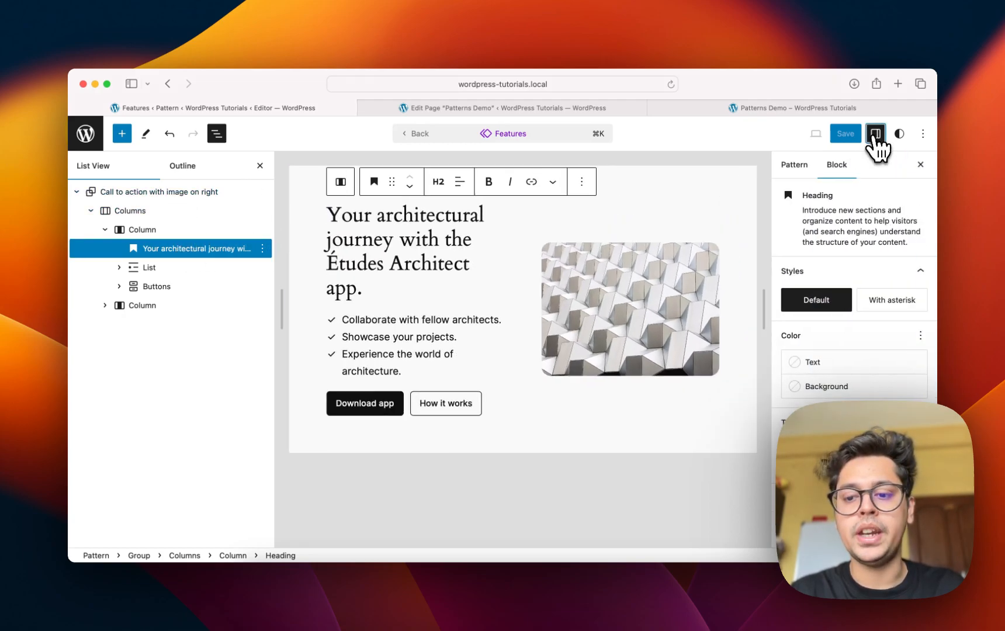
scroll(895, 321, down, 10)
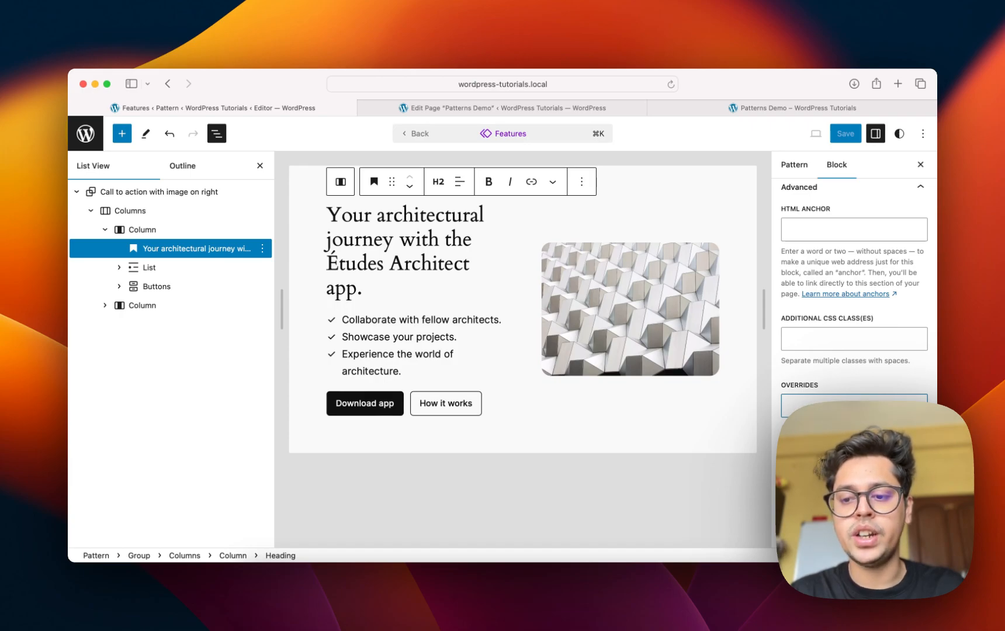
click(818, 409)
text(Featured Headin)
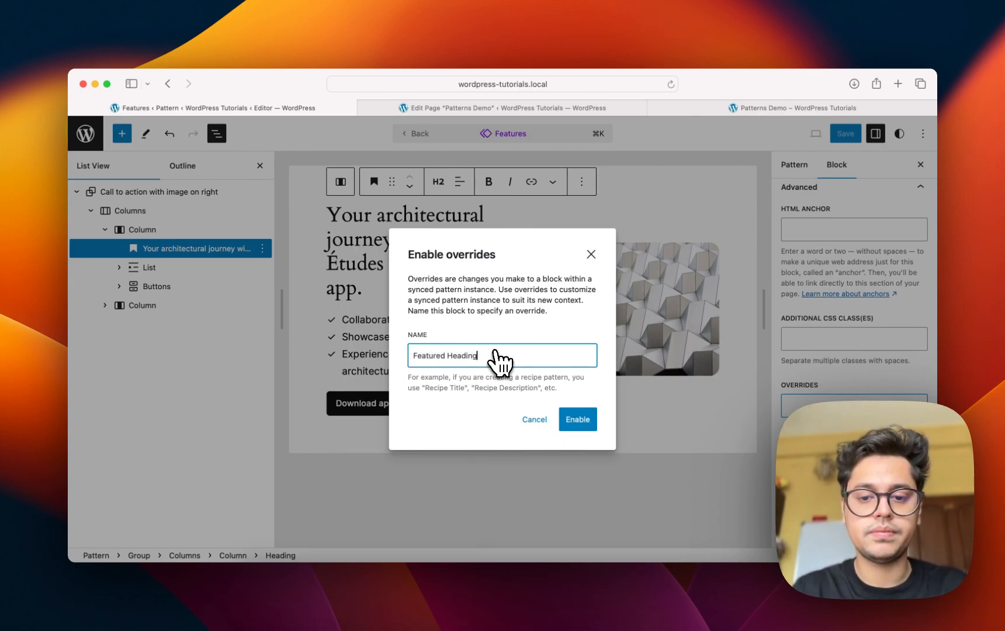
text(g)
click(576, 422)
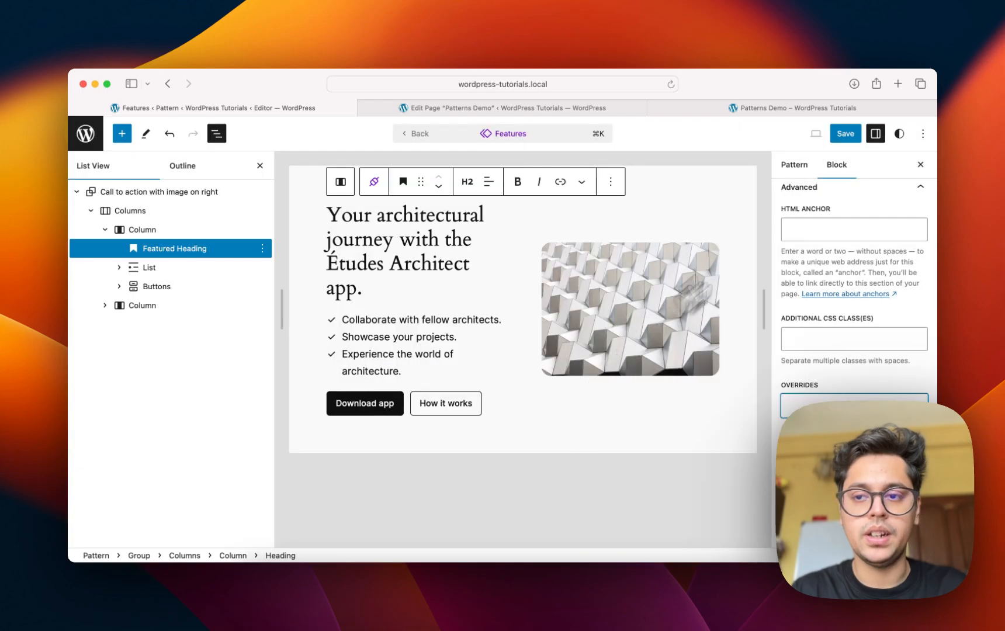
click(846, 134)
Step: Reload the live Patterns Demo page and look over the Features sections
click(766, 111)
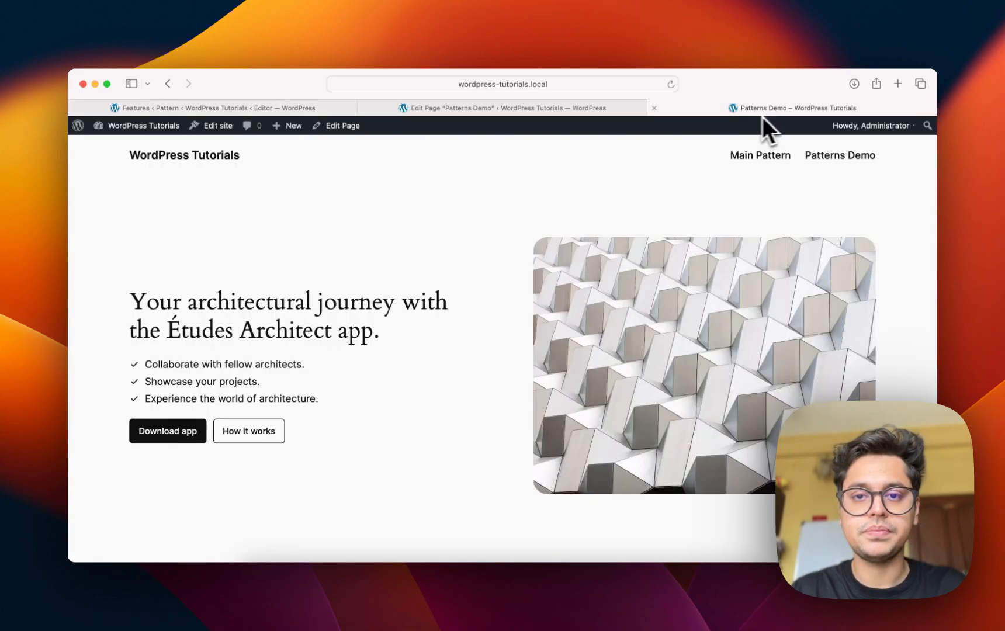
click(580, 83)
key(Return)
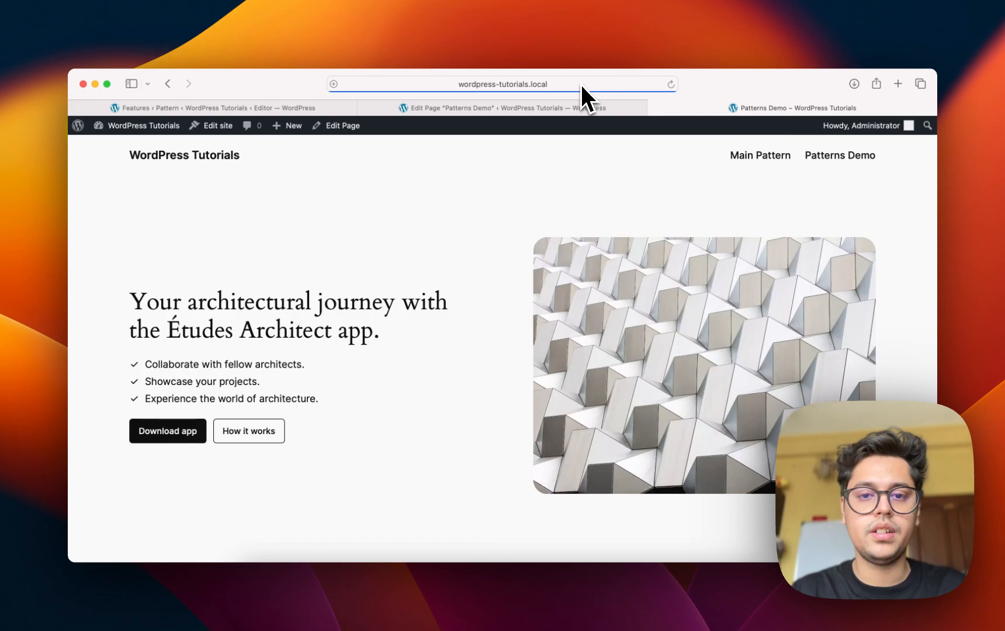
scroll(597, 291, down, 5)
scroll(597, 292, up, 5)
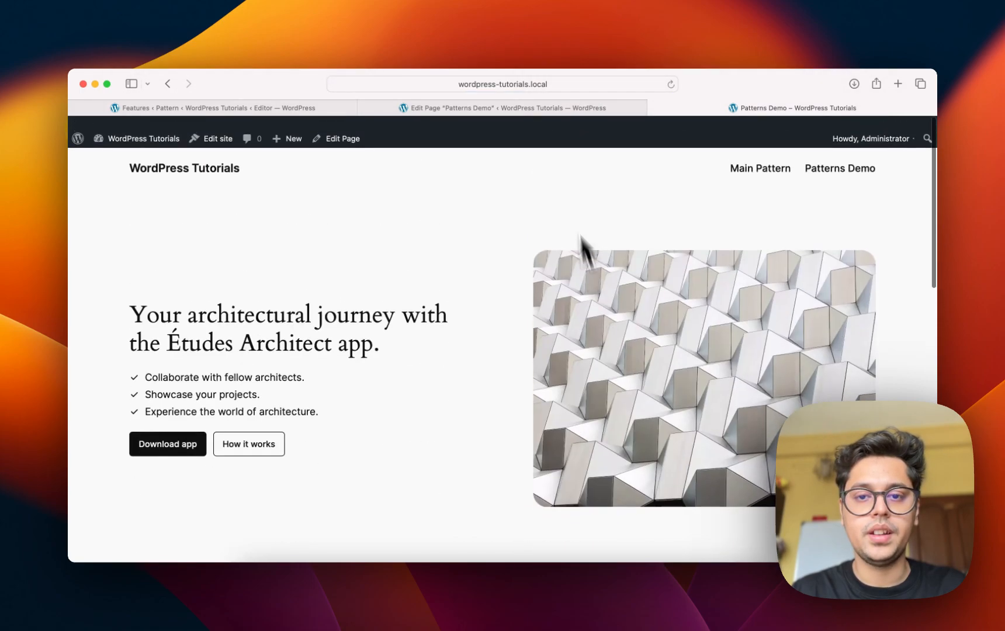
Step: Reload the Patterns Demo page editor and change the first Features section's heading to "Heading A"
click(558, 108)
click(573, 88)
key(Return)
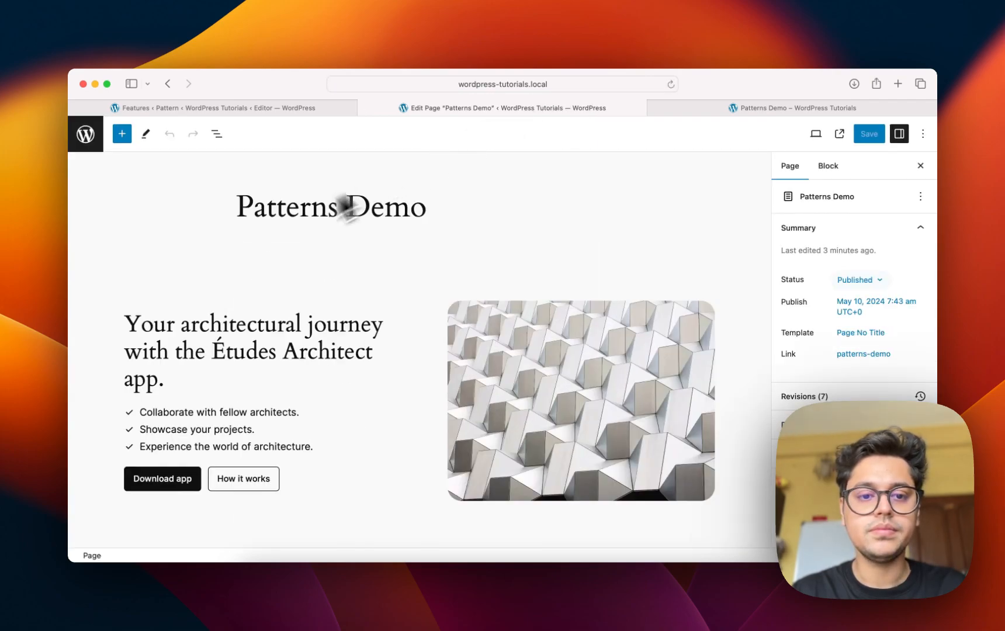
scroll(311, 398, down, 5)
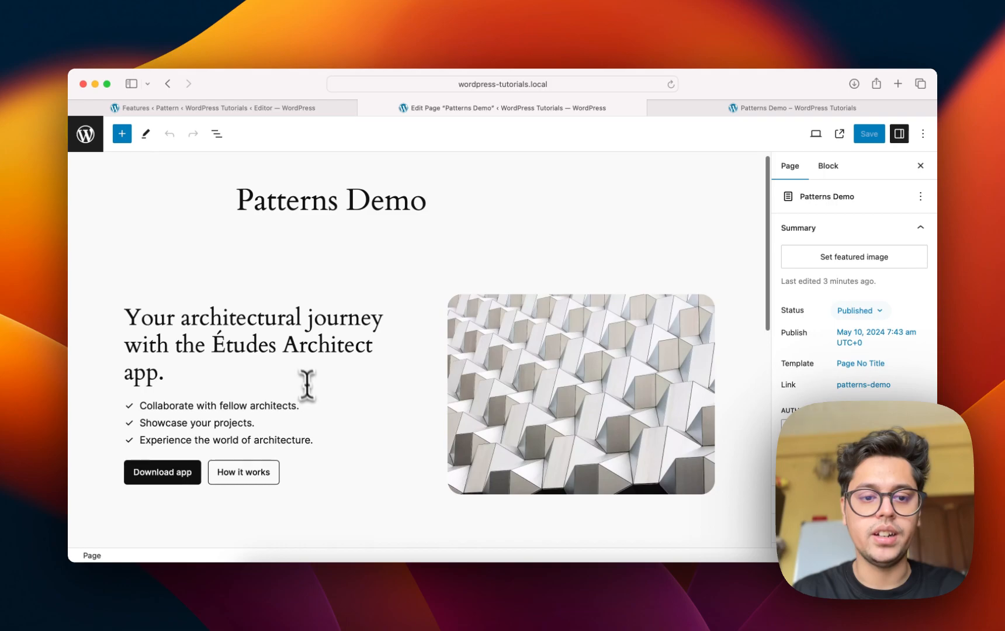
click(296, 321)
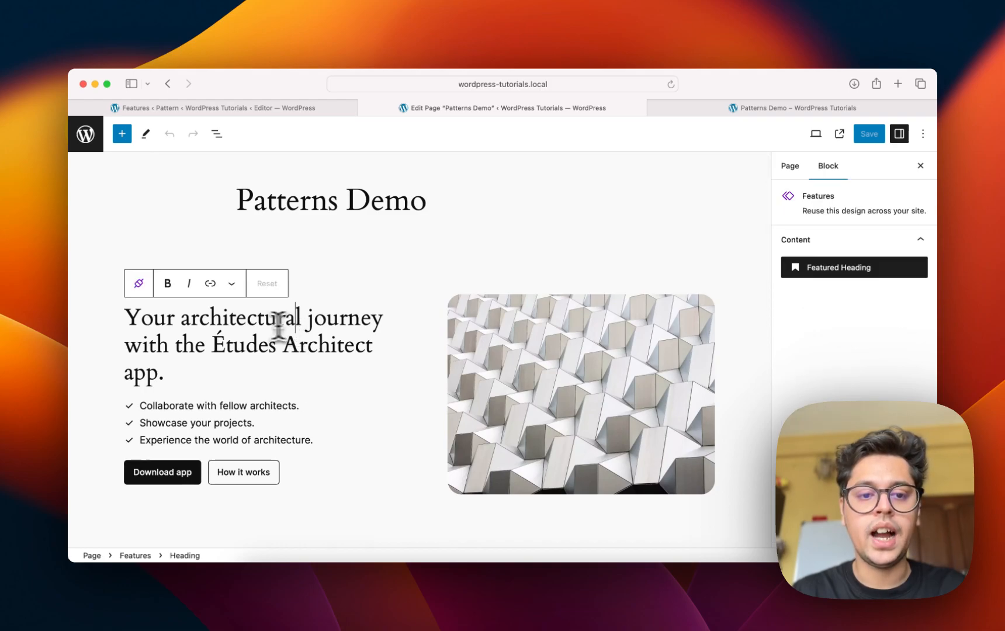
triple_click(231, 321)
text(Headin)
Step: Change the second Features section's heading to "Heading B" and save the page
click(267, 282)
triple_click(257, 281)
text(H)
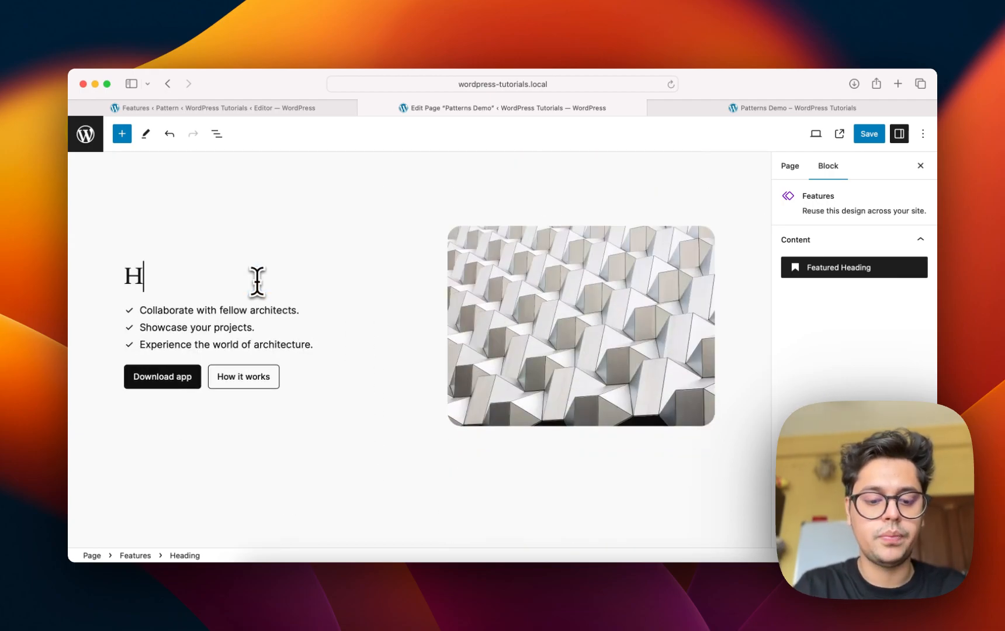
click(871, 138)
Step: Reload the live Patterns Demo page and compare the headings of the two Features sections
click(810, 112)
key(super+r)
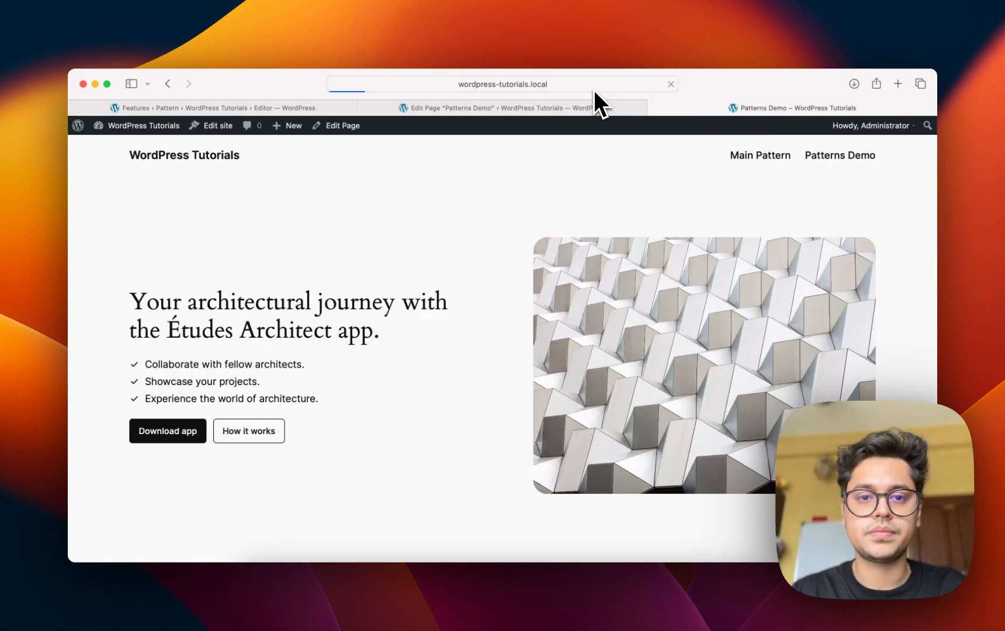
scroll(470, 315, down, 5)
scroll(459, 331, down, 6)
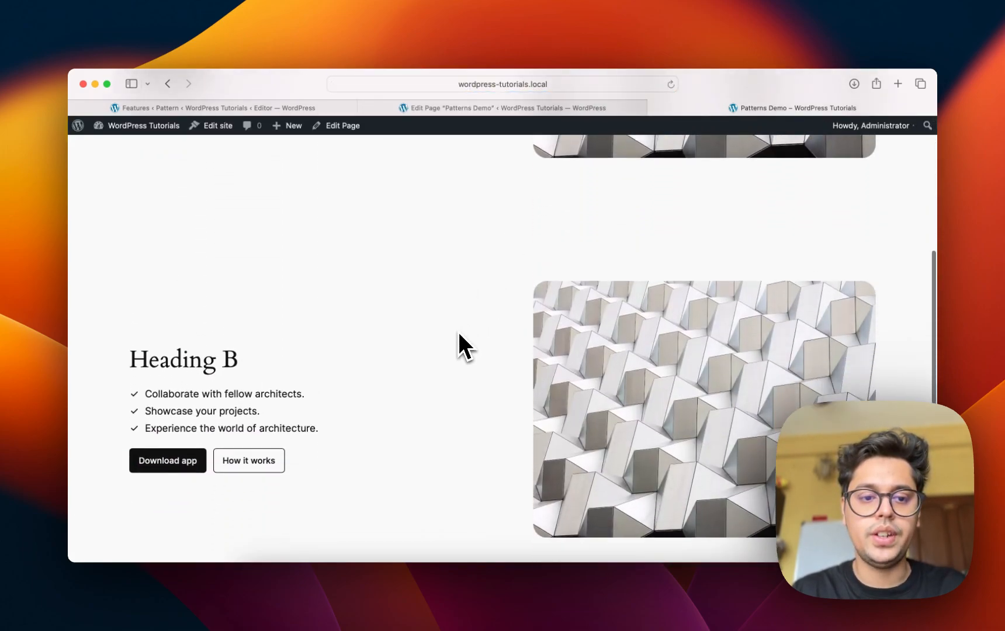
scroll(457, 332, up, 8)
scroll(457, 332, down, 5)
scroll(458, 332, up, 6)
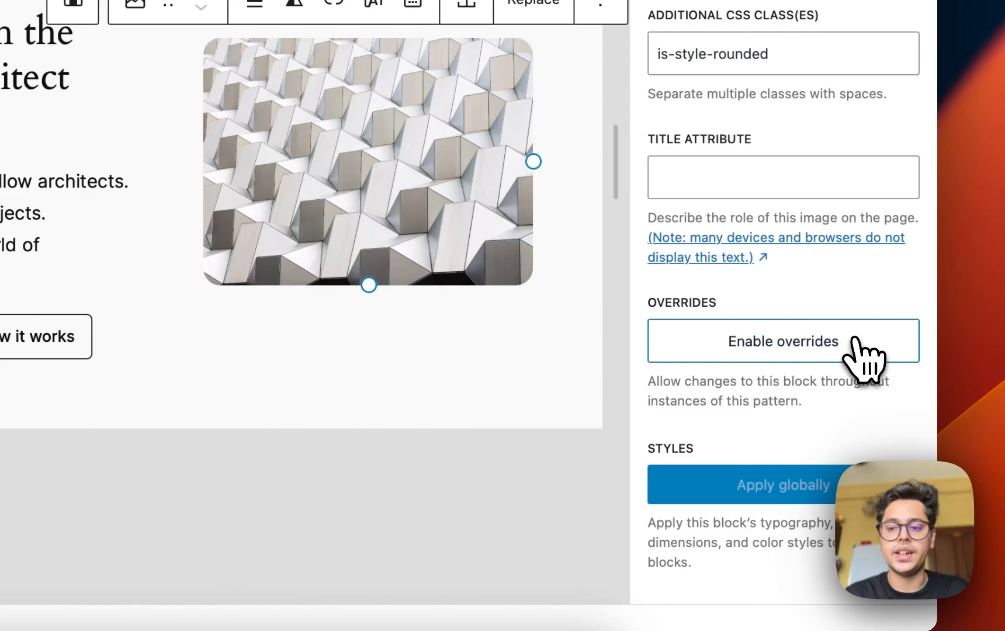
Step: Enable overrides on the image in the original Features pattern under the name "Images" and save the pattern
click(856, 341)
text(Images)
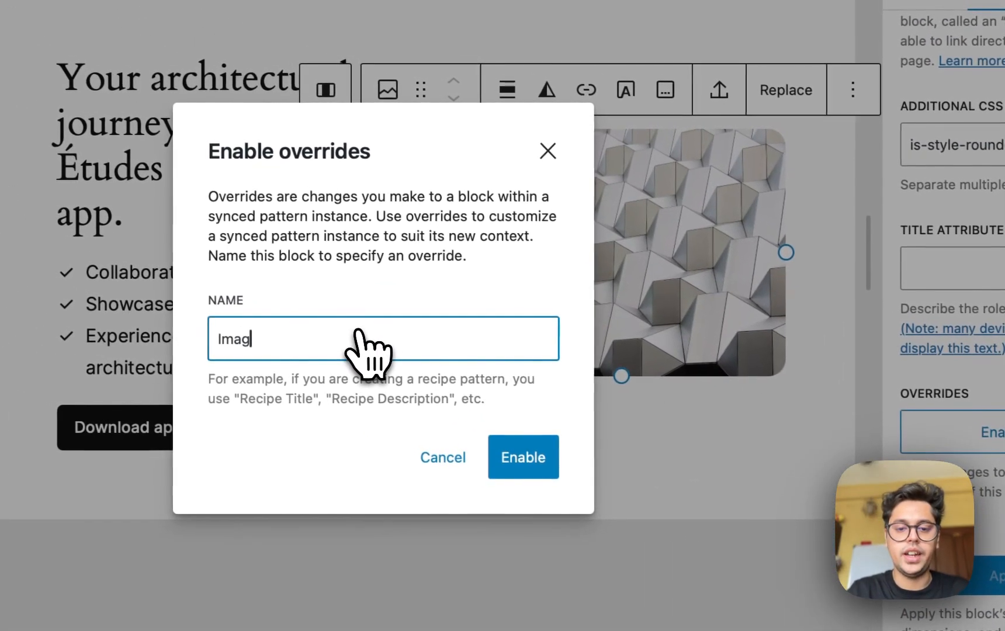
click(515, 456)
click(1004, 0)
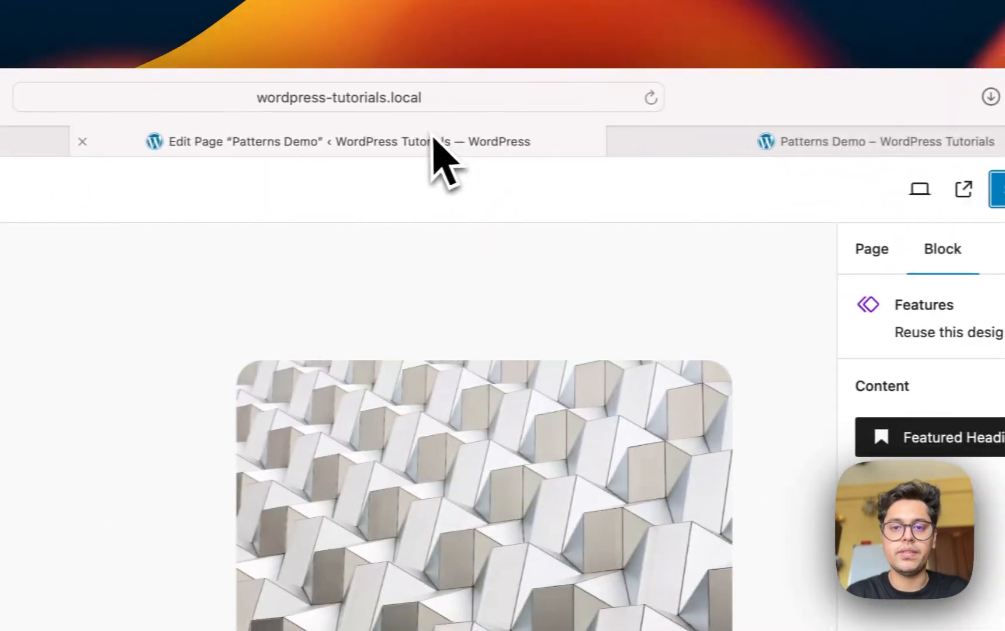
Step: Reload the Patterns Demo page editor and view the media library for replacing the first Features section's image, leaving without choosing one
click(508, 101)
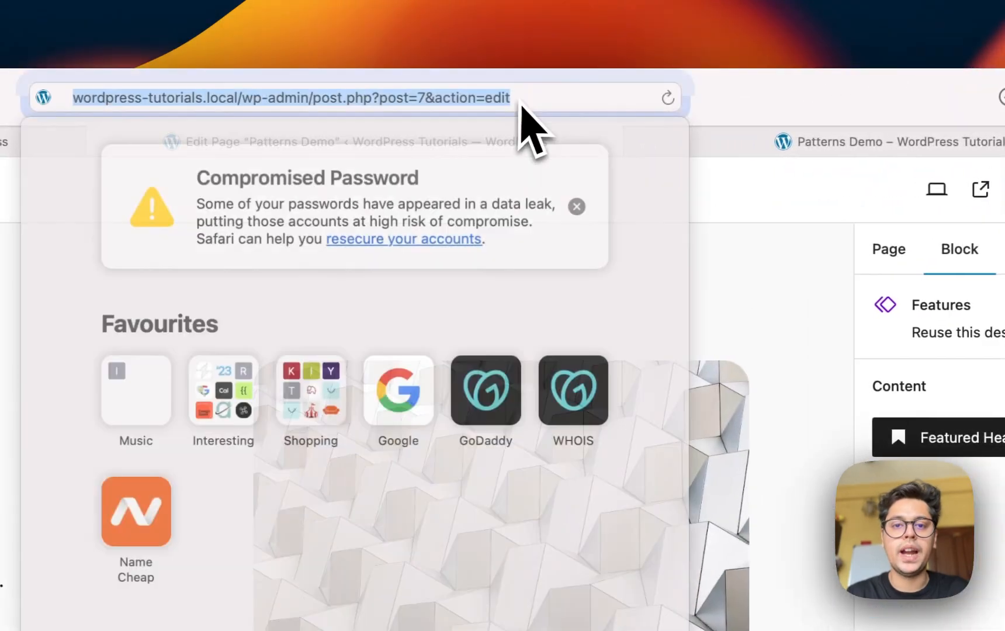
key(Return)
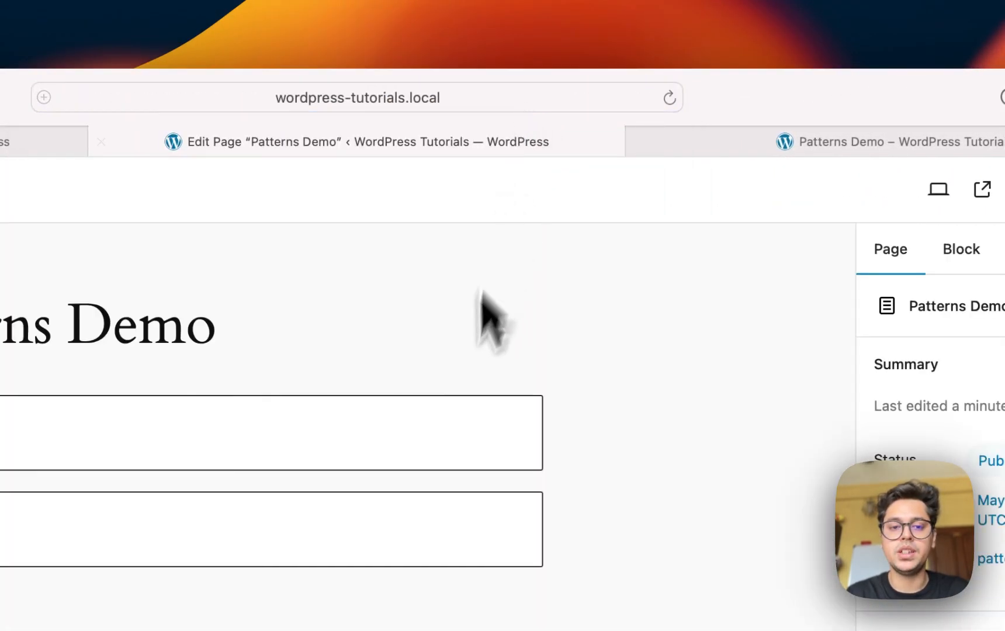
click(438, 623)
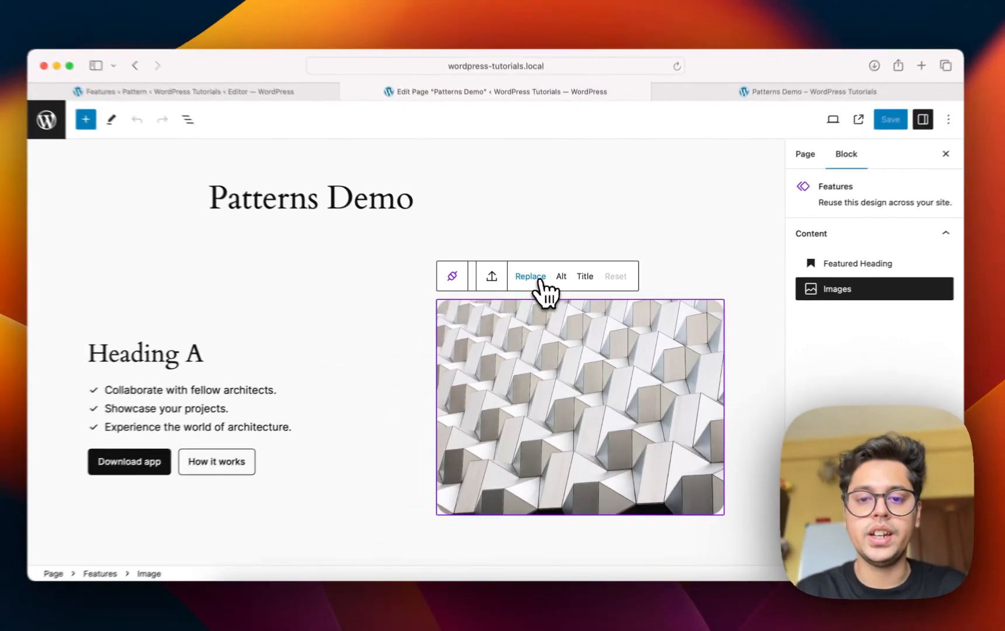
click(478, 268)
click(564, 316)
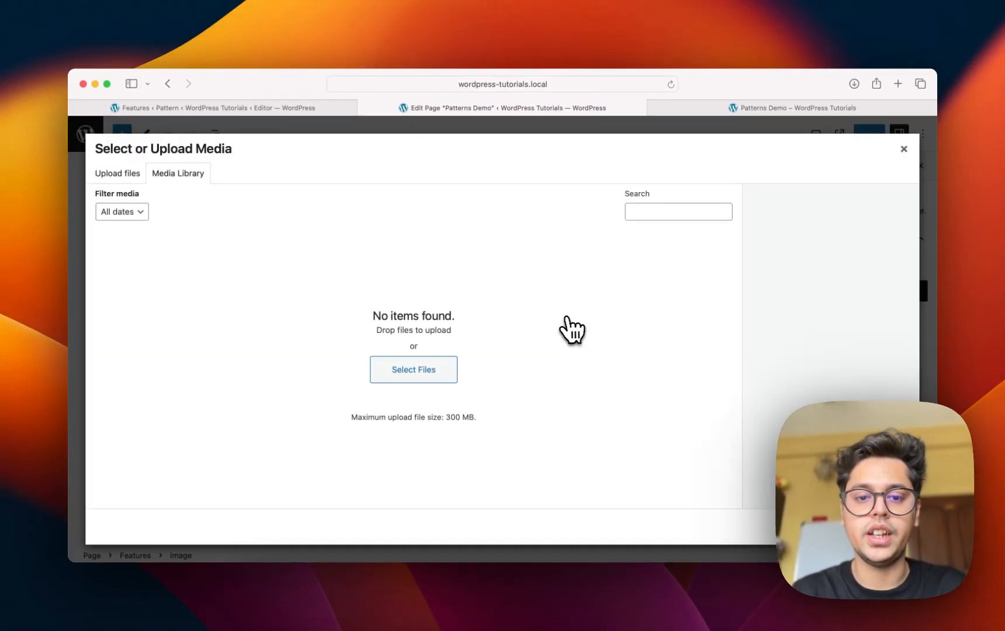
click(902, 149)
Step: Give the outer group of the original Features pattern the medium grey theme background colour and save the pattern
click(250, 106)
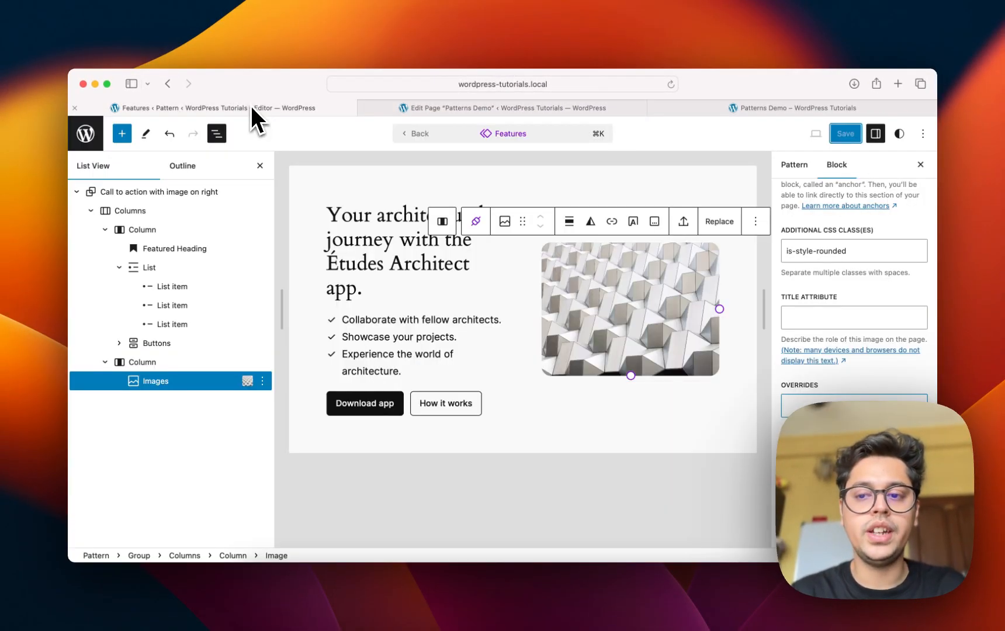
click(406, 183)
click(923, 280)
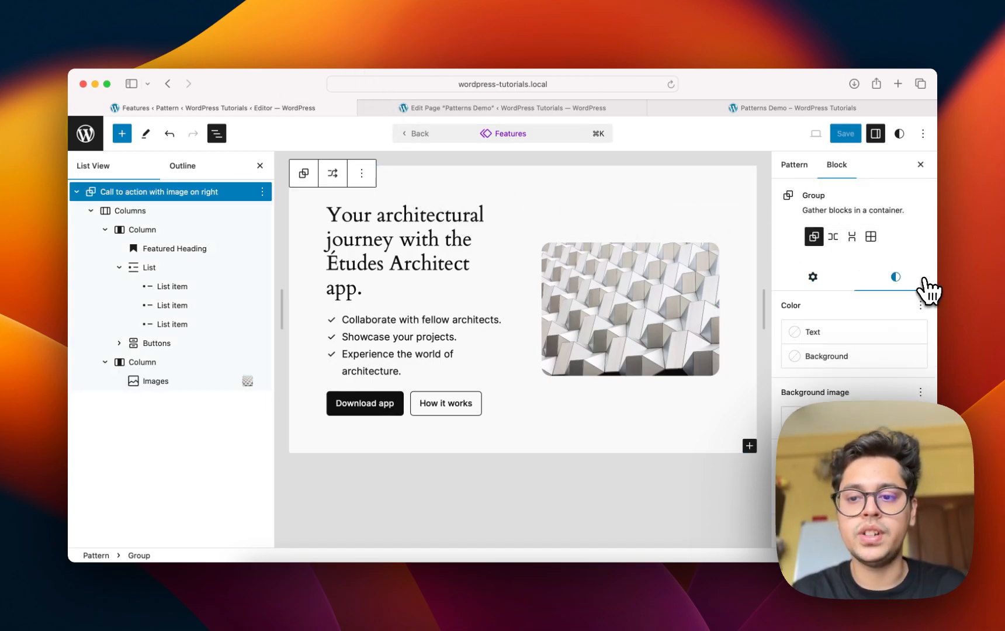
click(828, 356)
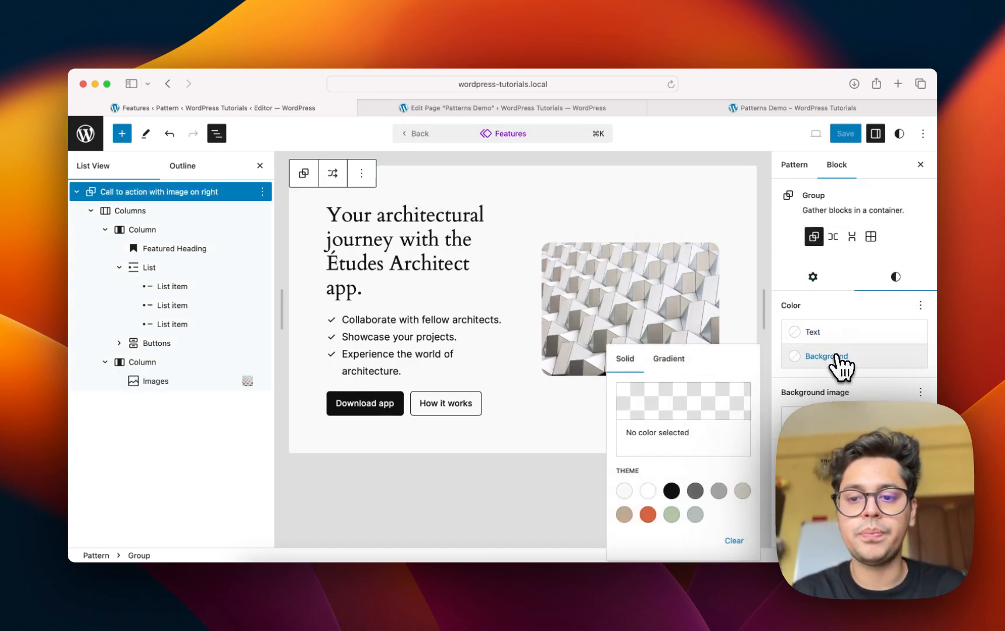
click(719, 491)
click(846, 138)
Step: Reload the live Patterns Demo page and check the background of both Features sections
click(735, 111)
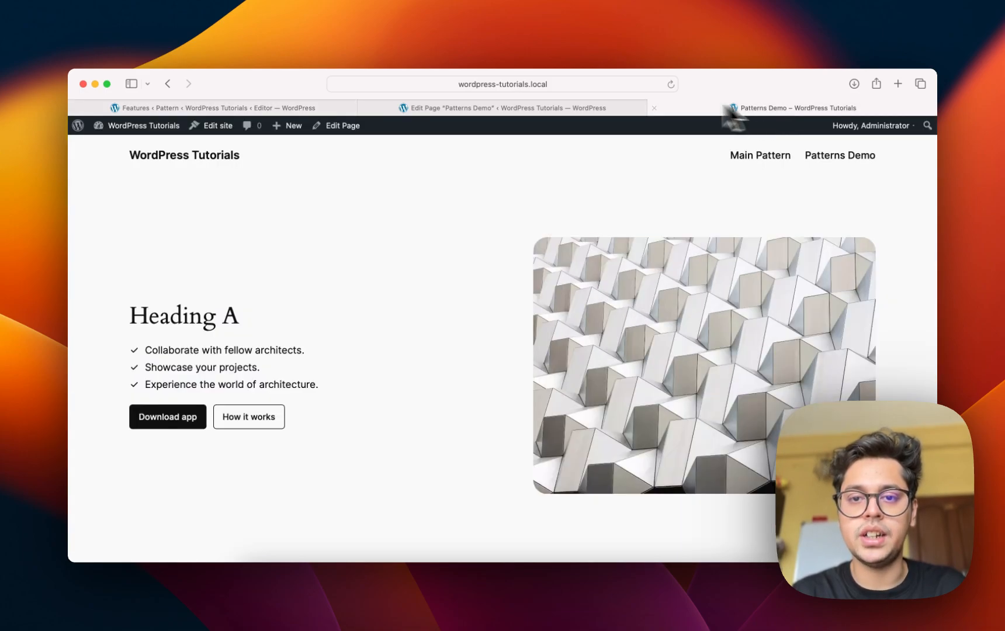
click(588, 83)
key(Return)
scroll(598, 279, down, 10)
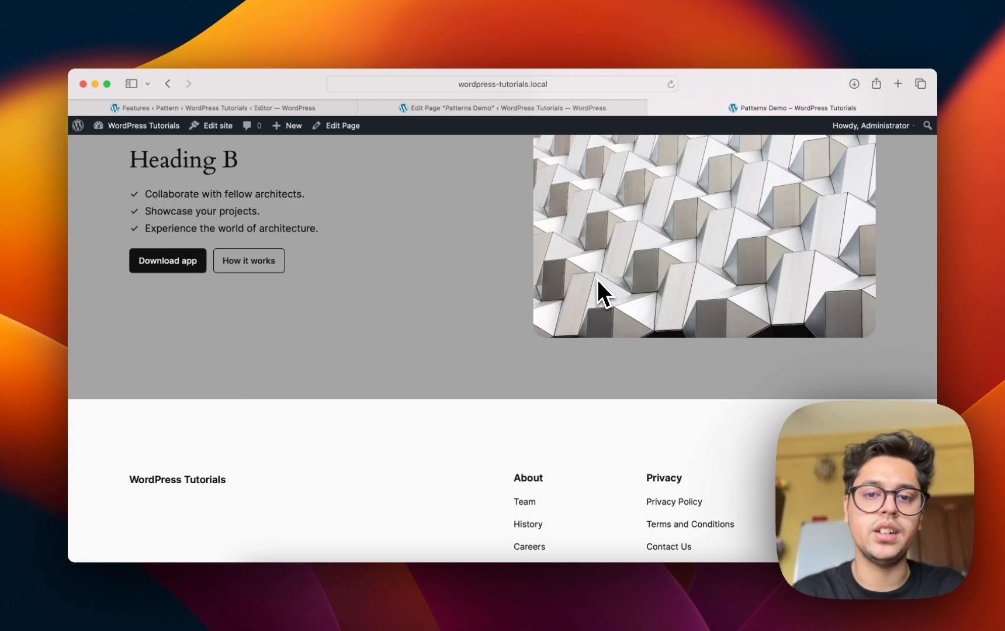
scroll(598, 279, up, 10)
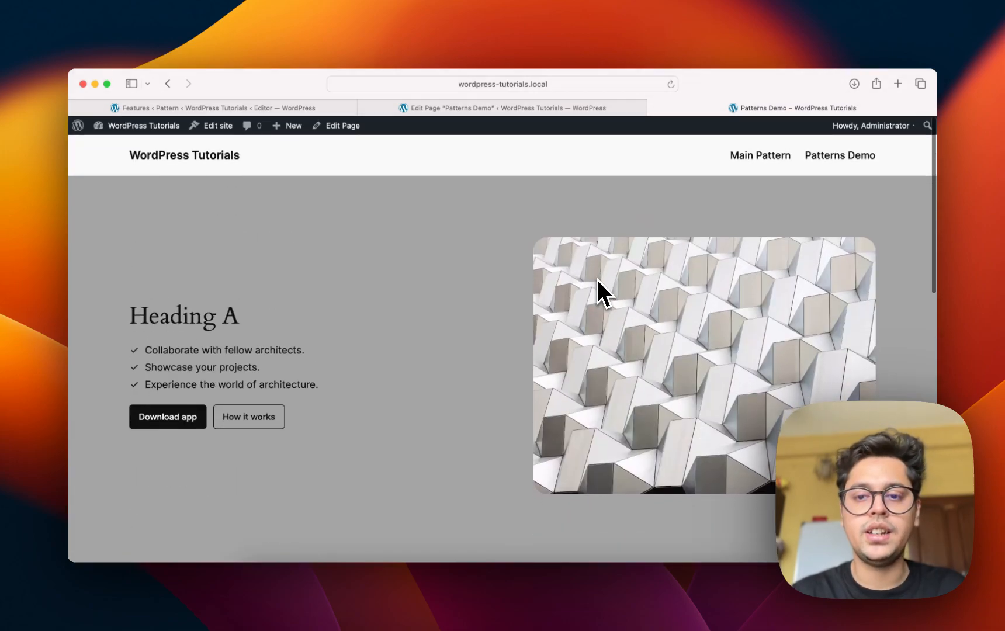